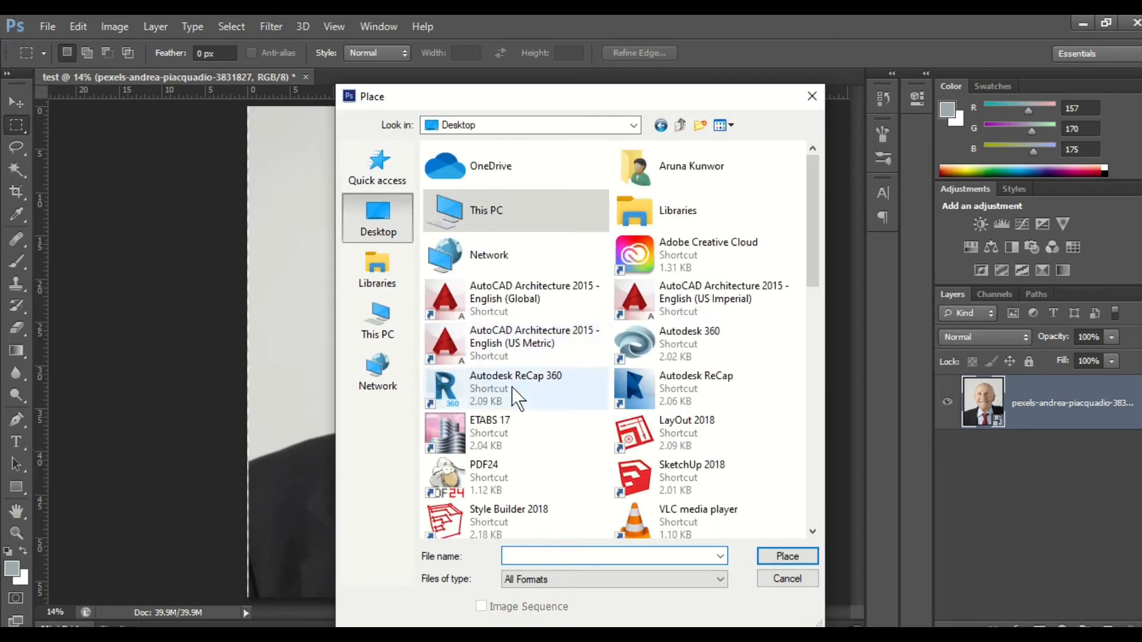
# Place egg.jpg from the Desktop into the portrait document at its default size and rasterize the egg layer
pyautogui.scroll(-4, 516, 392)
pyautogui.click(555, 523)
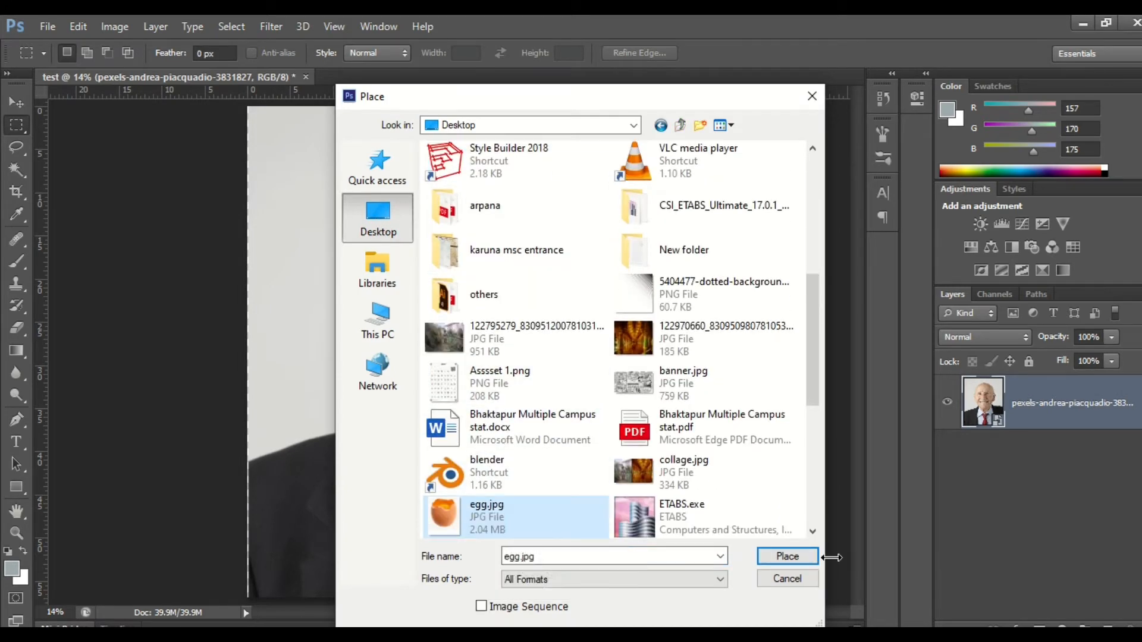
pyautogui.click(809, 558)
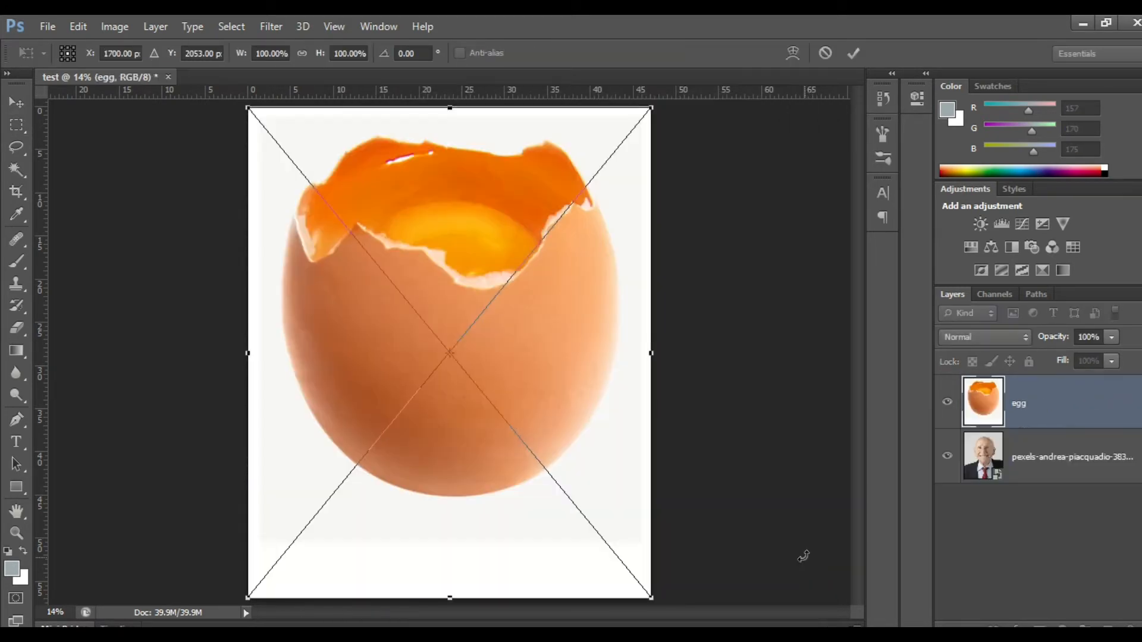
pyautogui.click(854, 54)
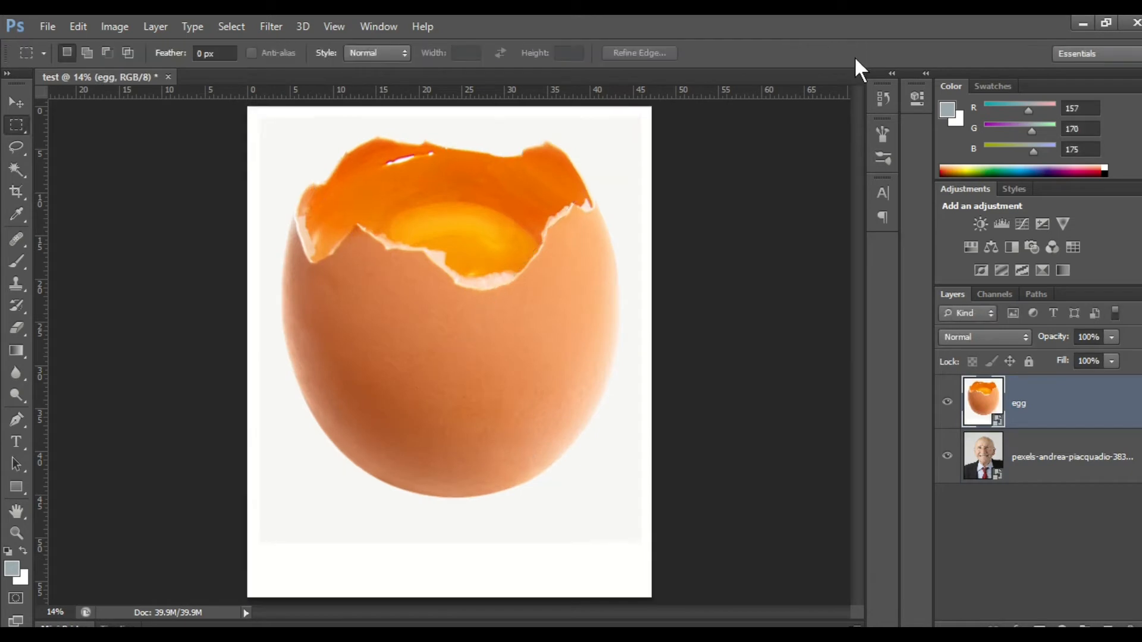
pyautogui.rightClick(1051, 409)
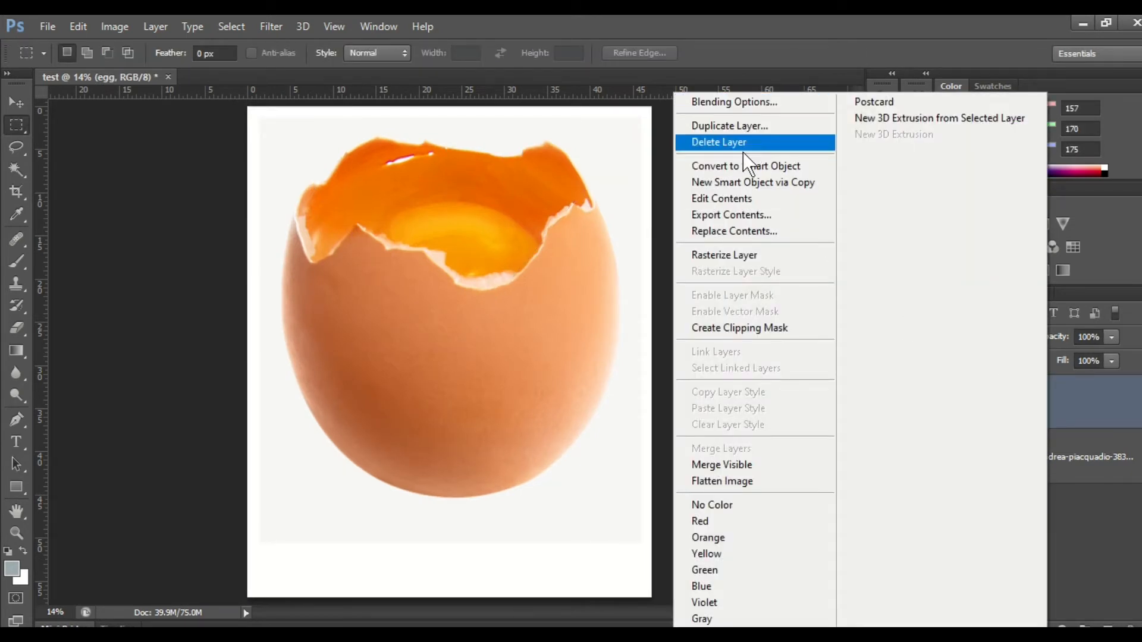
pyautogui.click(758, 255)
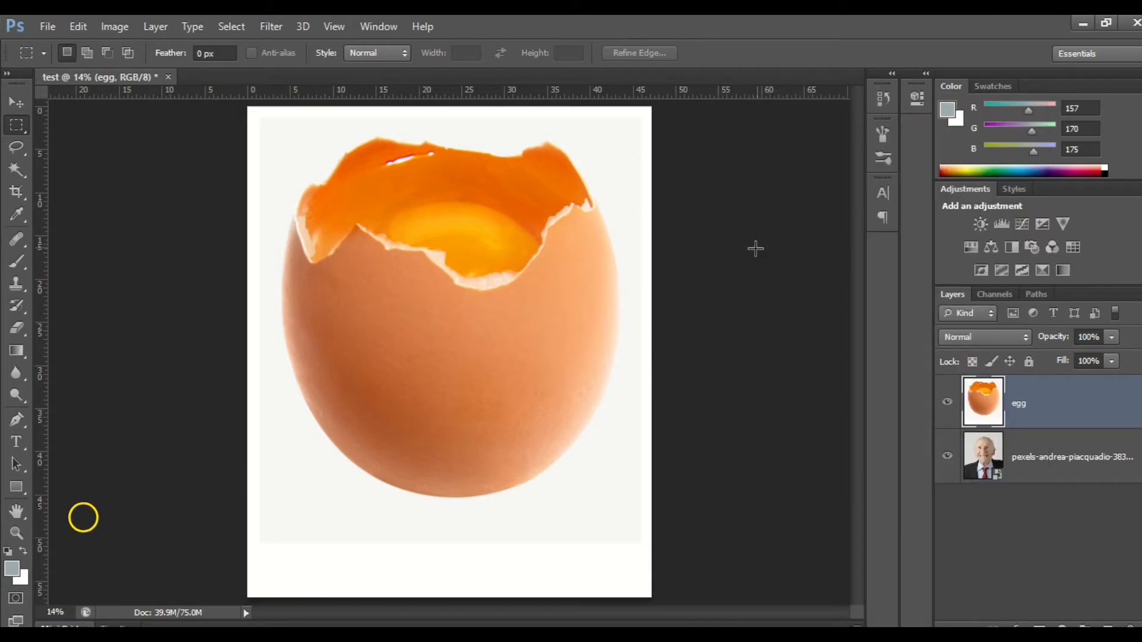
# Select the white background around the egg with the Magic Wand, clear it, and deselect
pyautogui.click(19, 169)
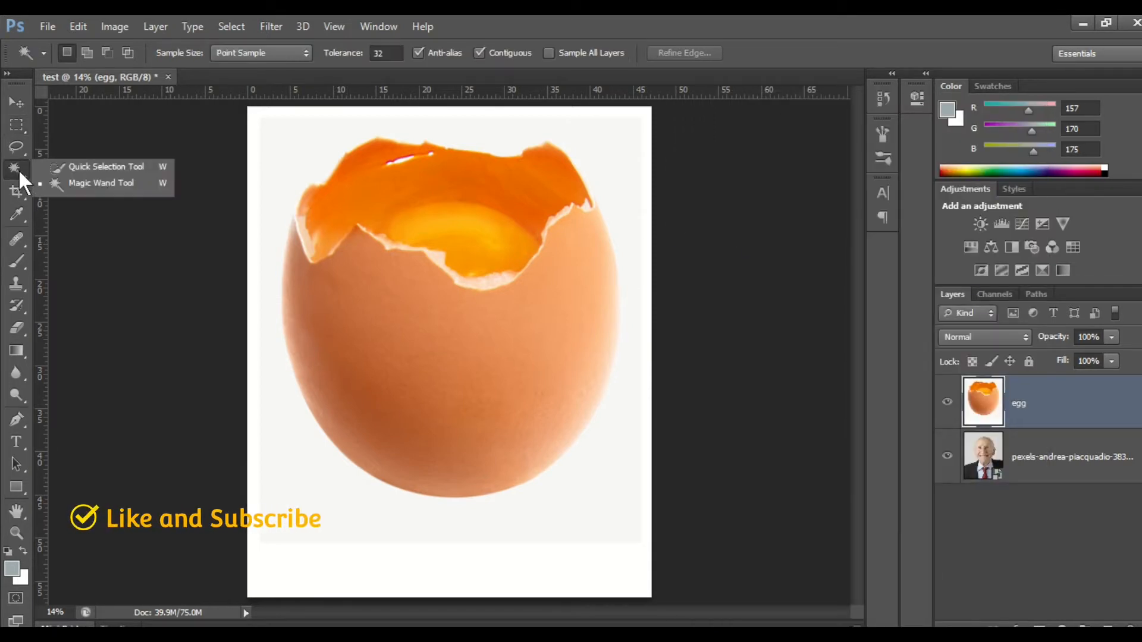
pyautogui.click(87, 183)
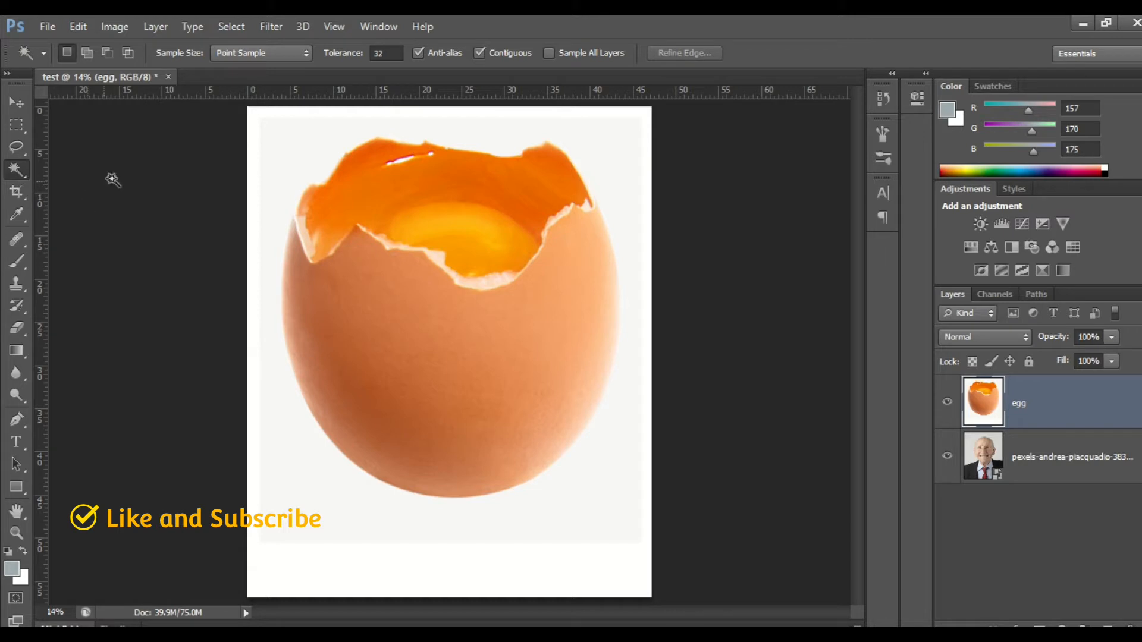
pyautogui.click(272, 155)
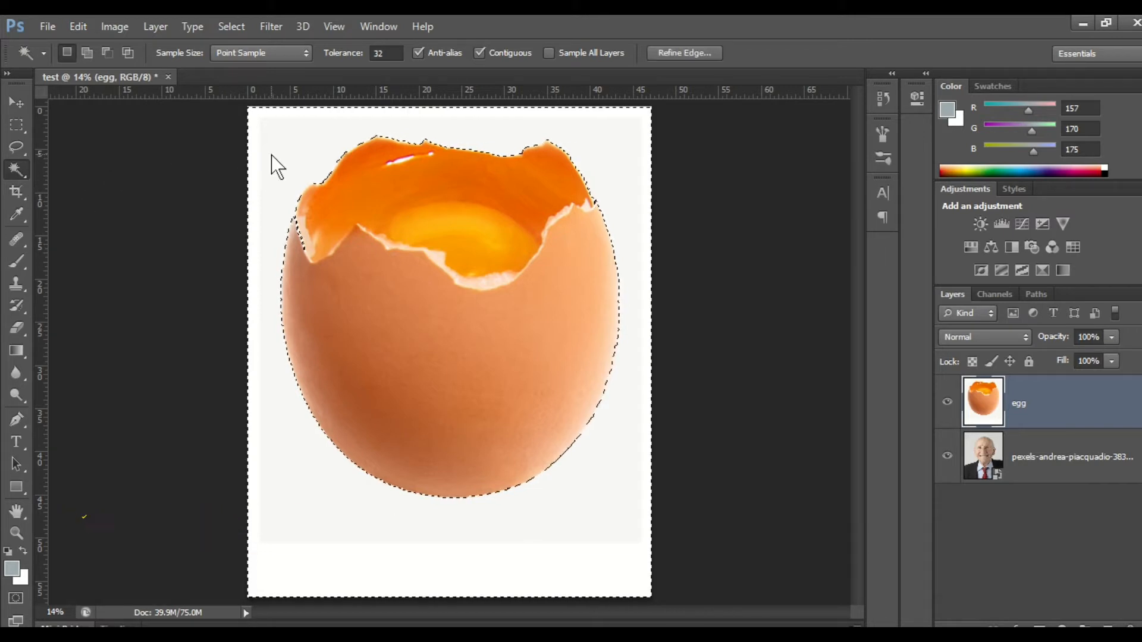
pyautogui.click(76, 27)
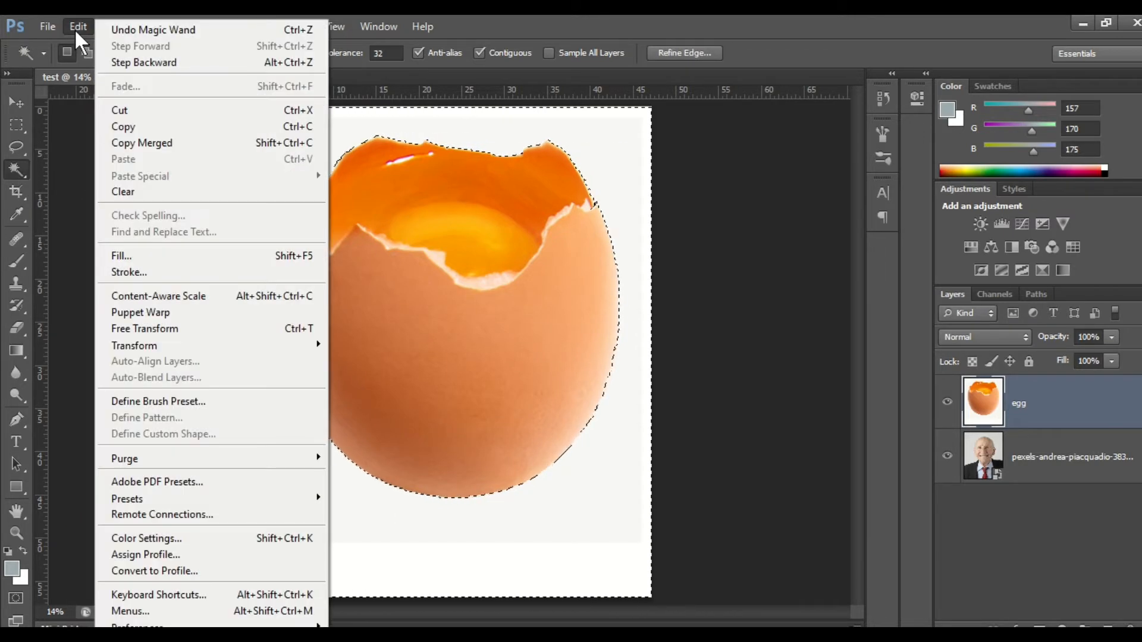
pyautogui.click(153, 193)
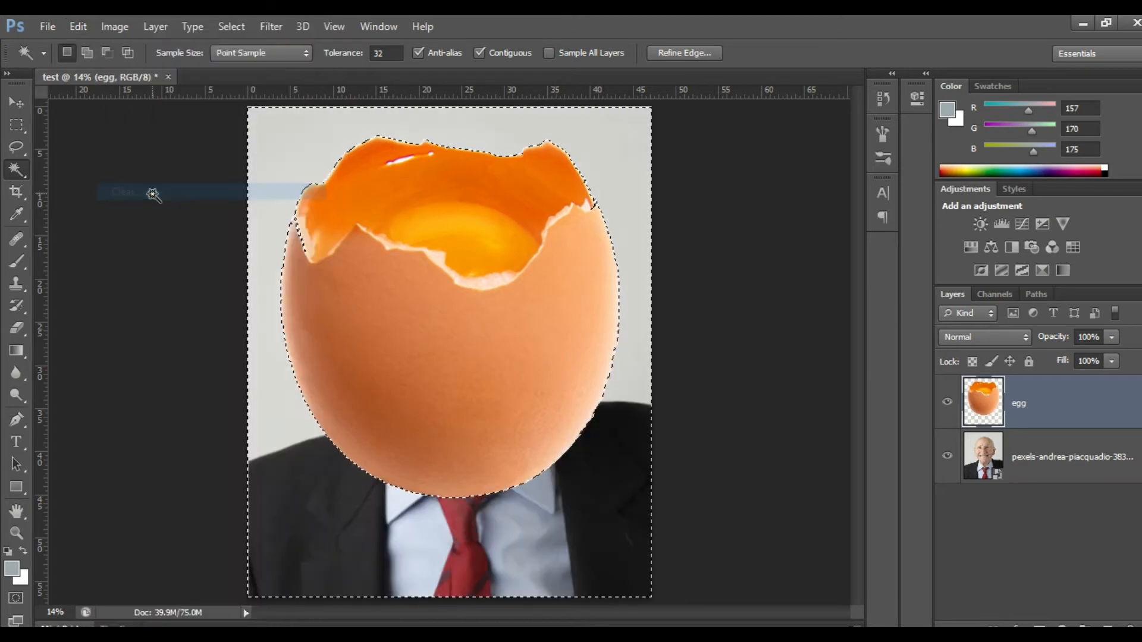
pyautogui.click(18, 102)
pyautogui.click(19, 126)
pyautogui.click(114, 166)
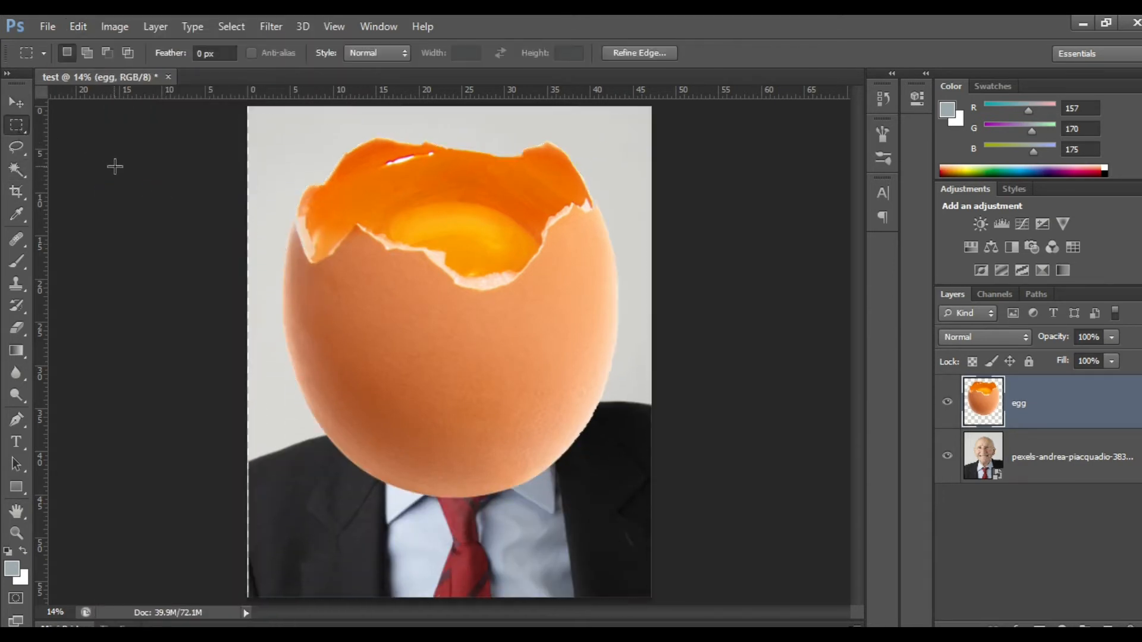
# Start a Free Transform on the egg layer and lower the layer's opacity to 48%
pyautogui.click(19, 101)
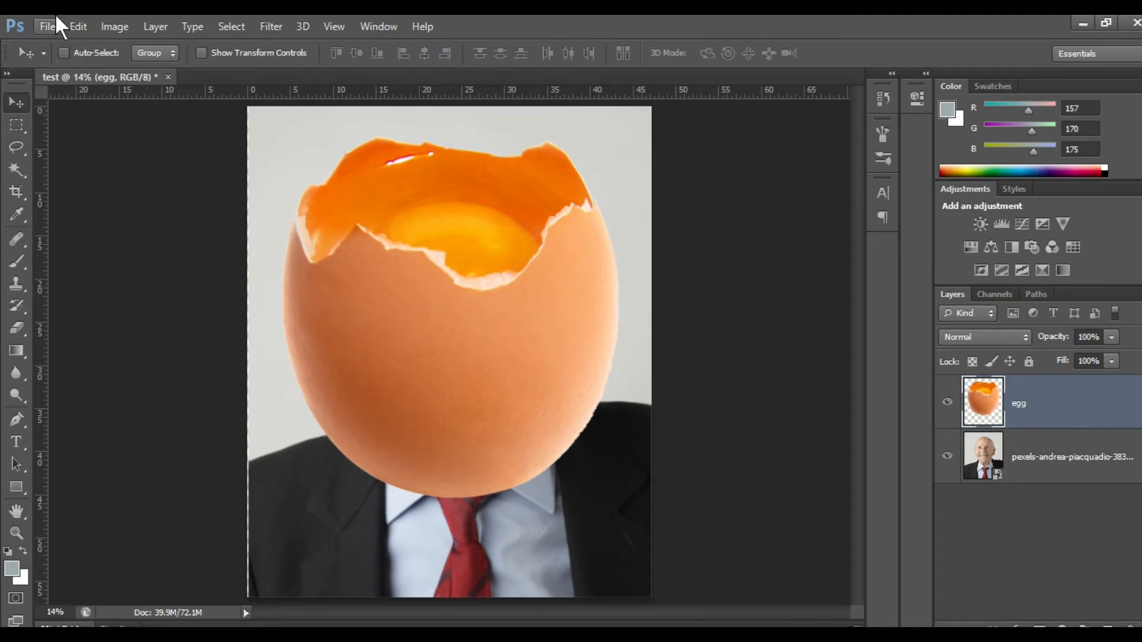
pyautogui.click(116, 29)
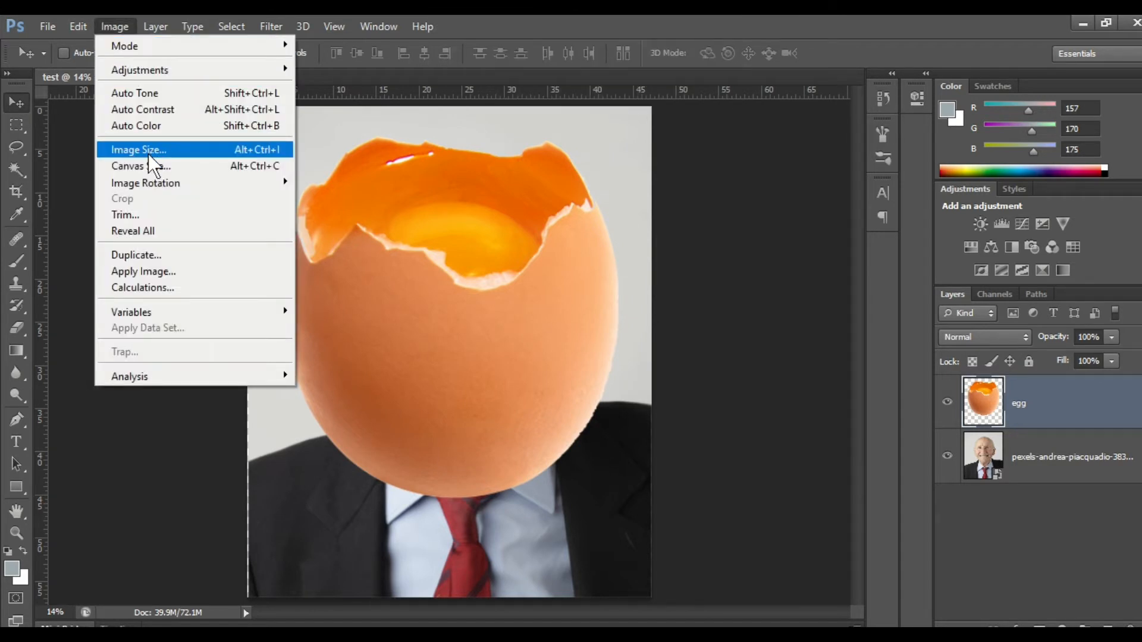
pyautogui.moveTo(78, 27)
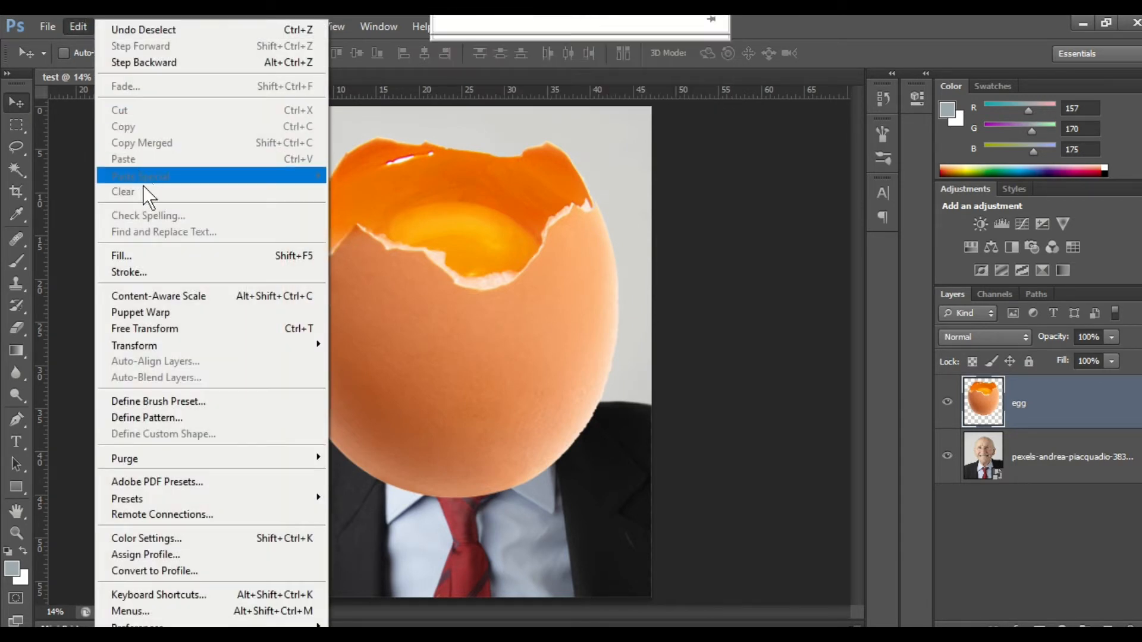
pyautogui.moveTo(150, 348)
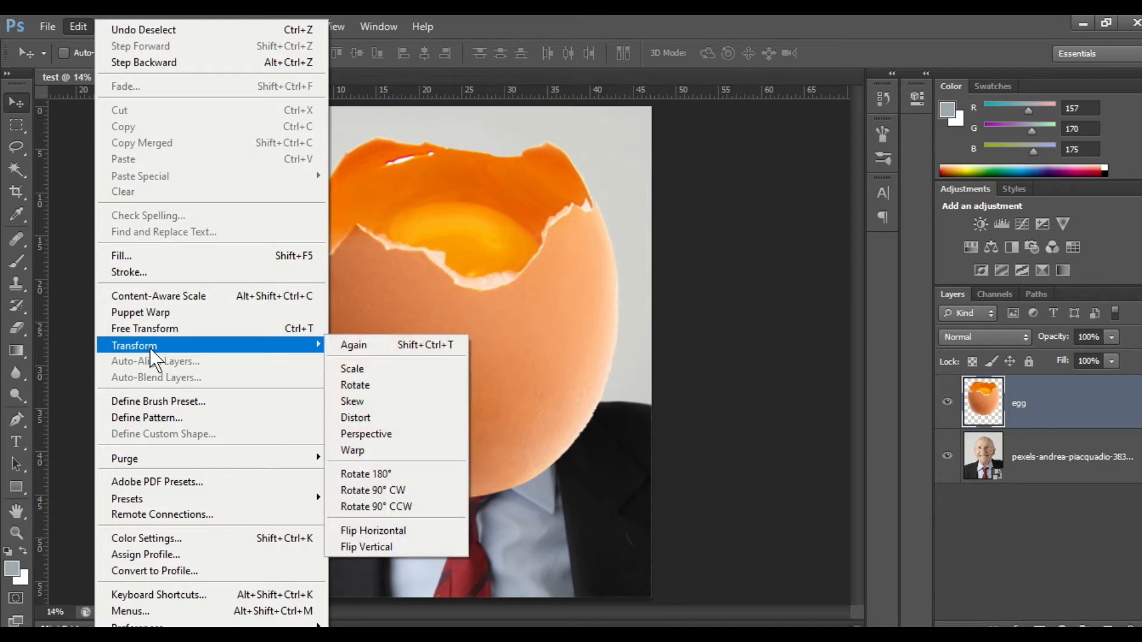
pyautogui.click(213, 330)
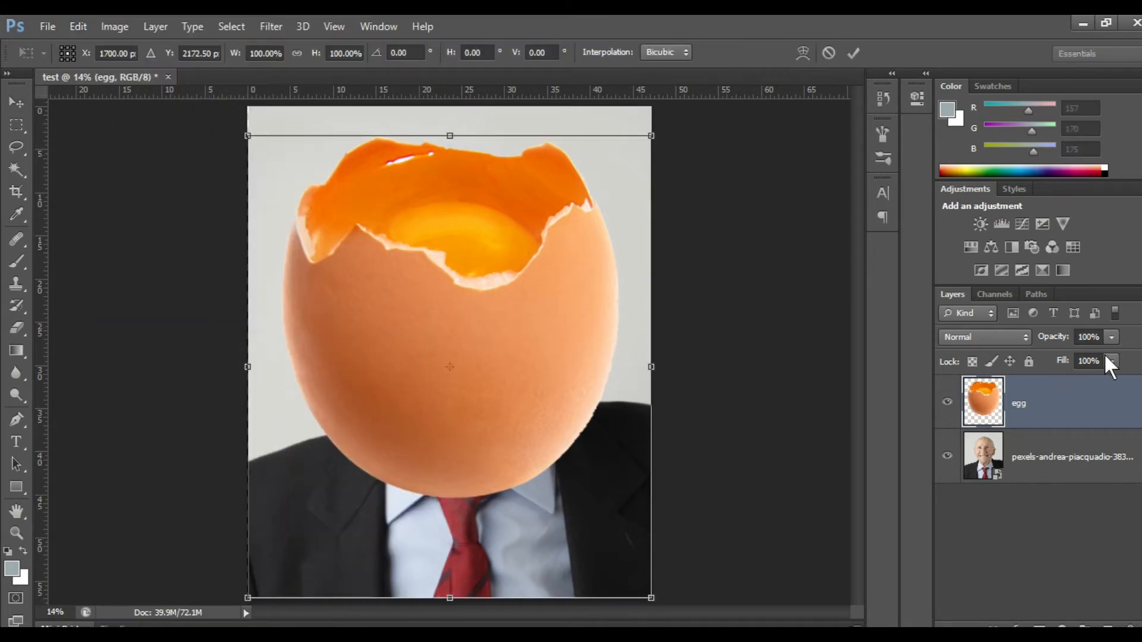
pyautogui.click(1110, 338)
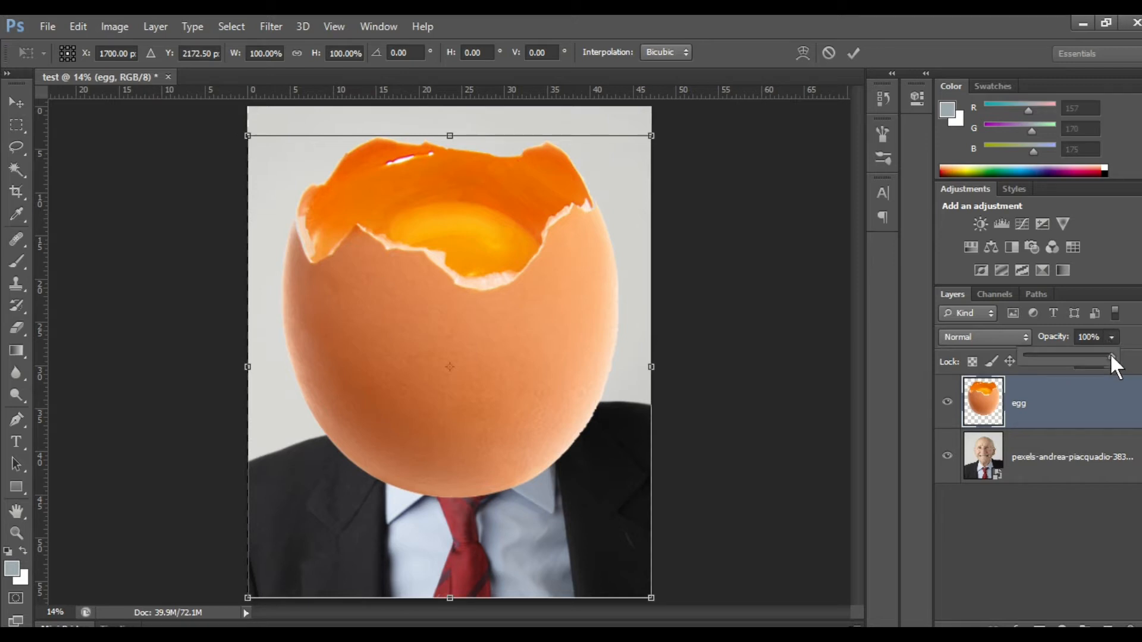
pyautogui.moveTo(1069, 355); pyautogui.dragTo(1066, 355)
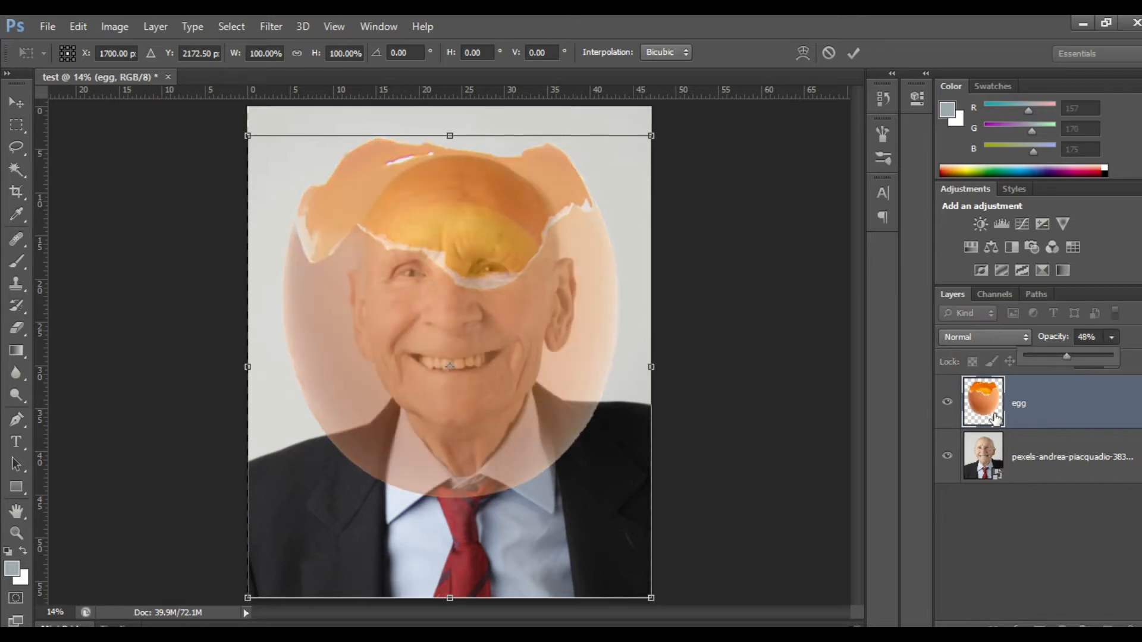
# Scale the egg proportionally to about 57%, position its broken opening over the top of the man's head, and apply the transform
pyautogui.click(656, 603)
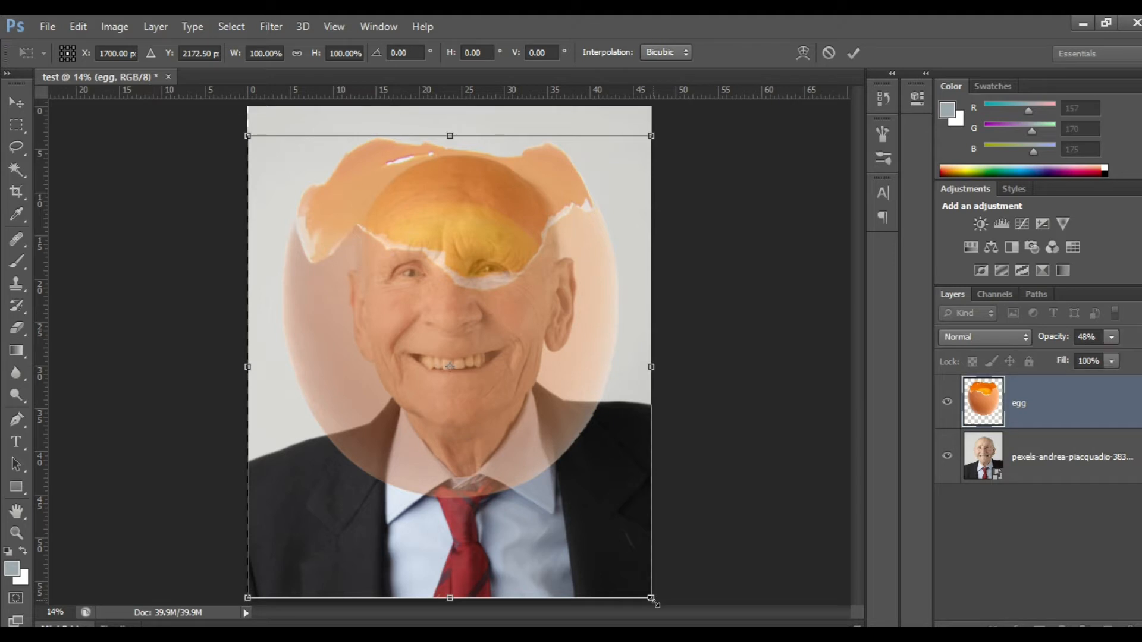
pyautogui.moveTo(651, 597); pyautogui.dragTo(570, 506)
pyautogui.moveTo(470, 362); pyautogui.dragTo(470, 318)
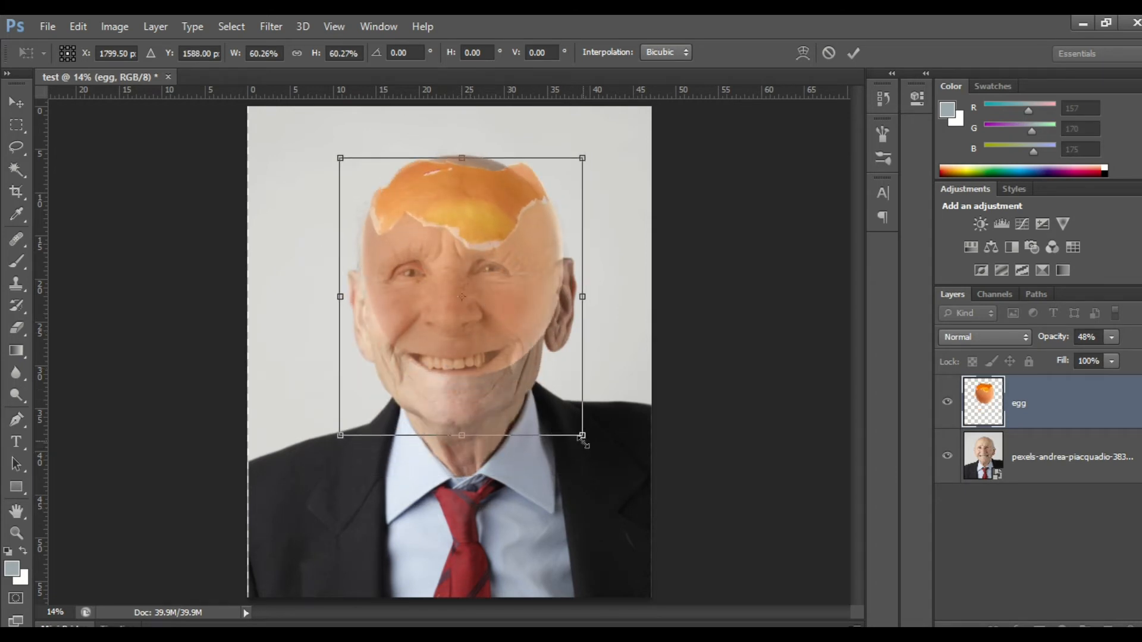
pyautogui.moveTo(582, 438); pyautogui.dragTo(576, 427)
pyautogui.moveTo(508, 308); pyautogui.dragTo(508, 299)
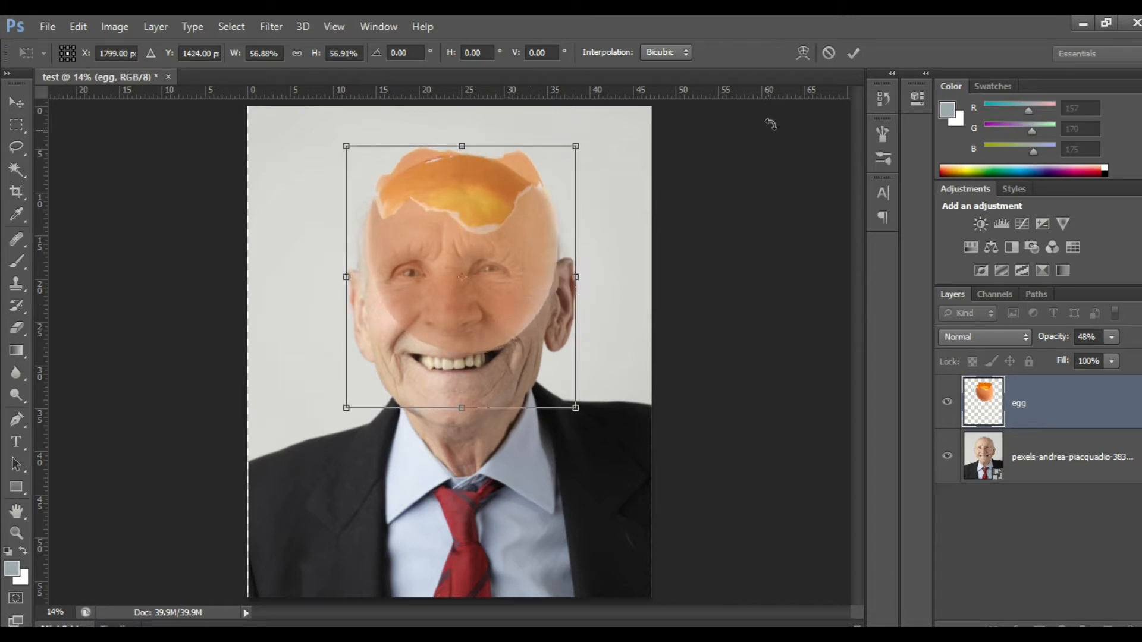
pyautogui.click(854, 52)
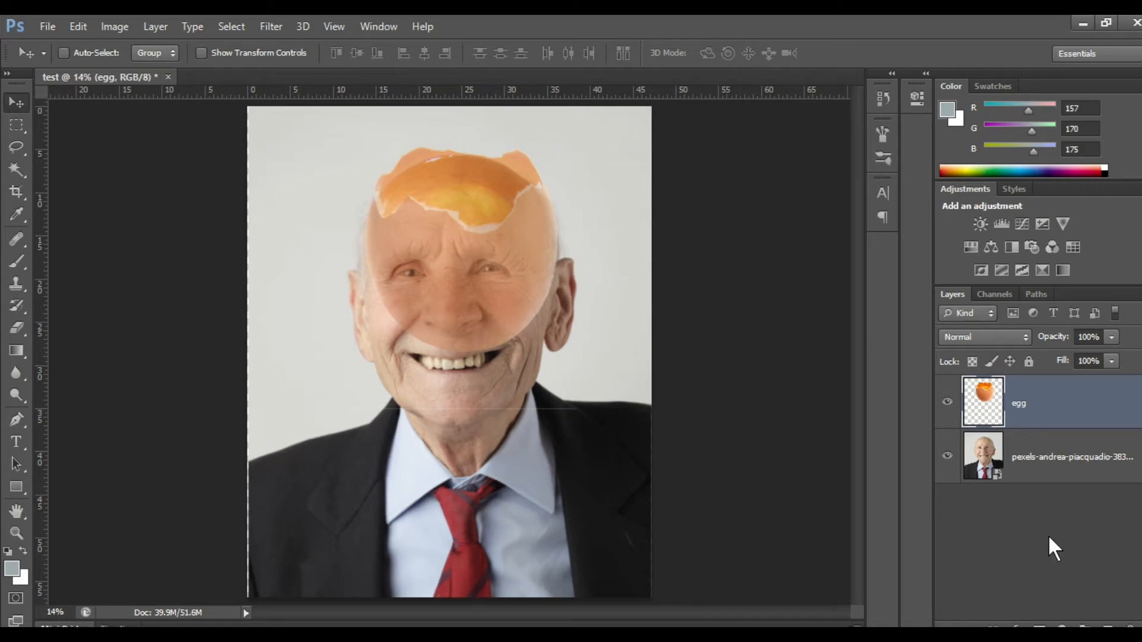
# Add a layer mask to the egg layer and brush black over the eggshell covering the face, below the cracked opening
pyautogui.click(1039, 626)
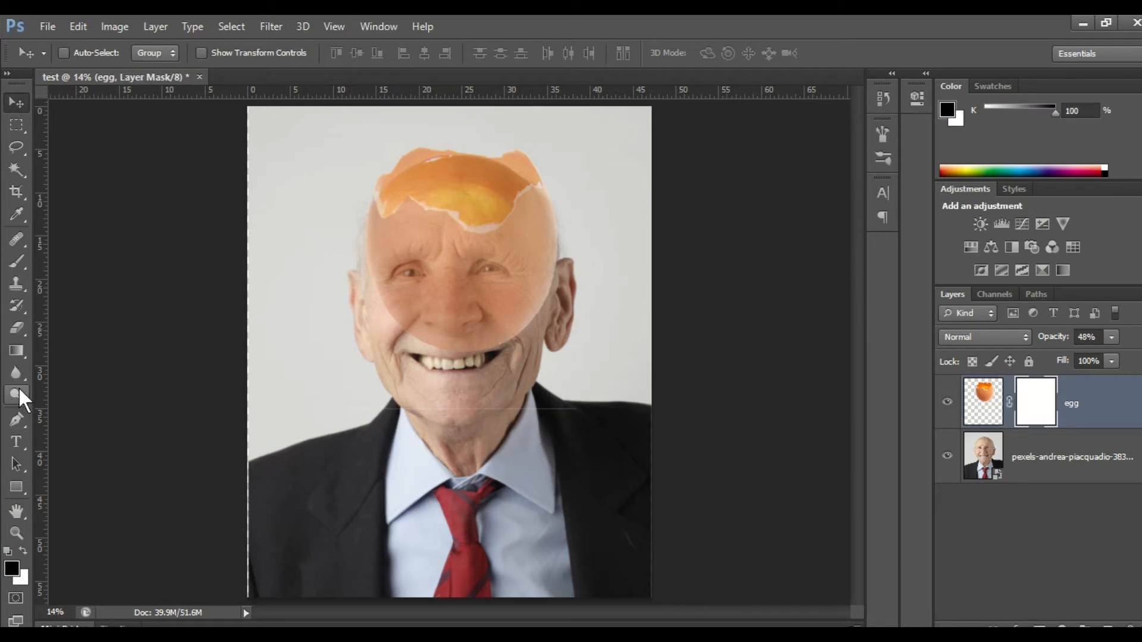
pyautogui.click(15, 263)
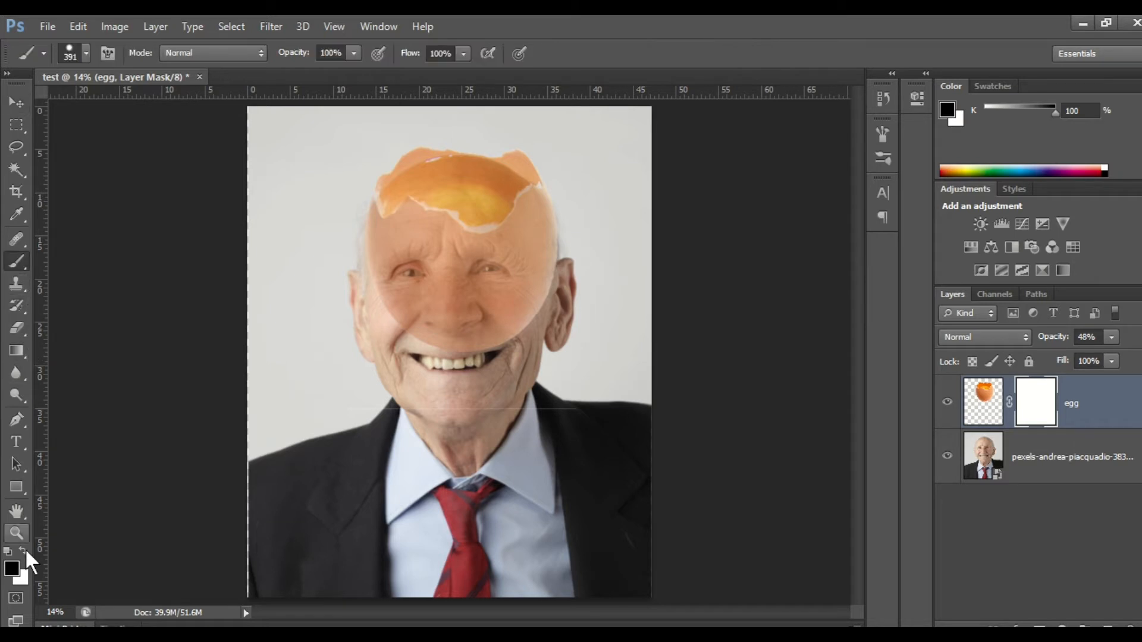
pyautogui.click(13, 569)
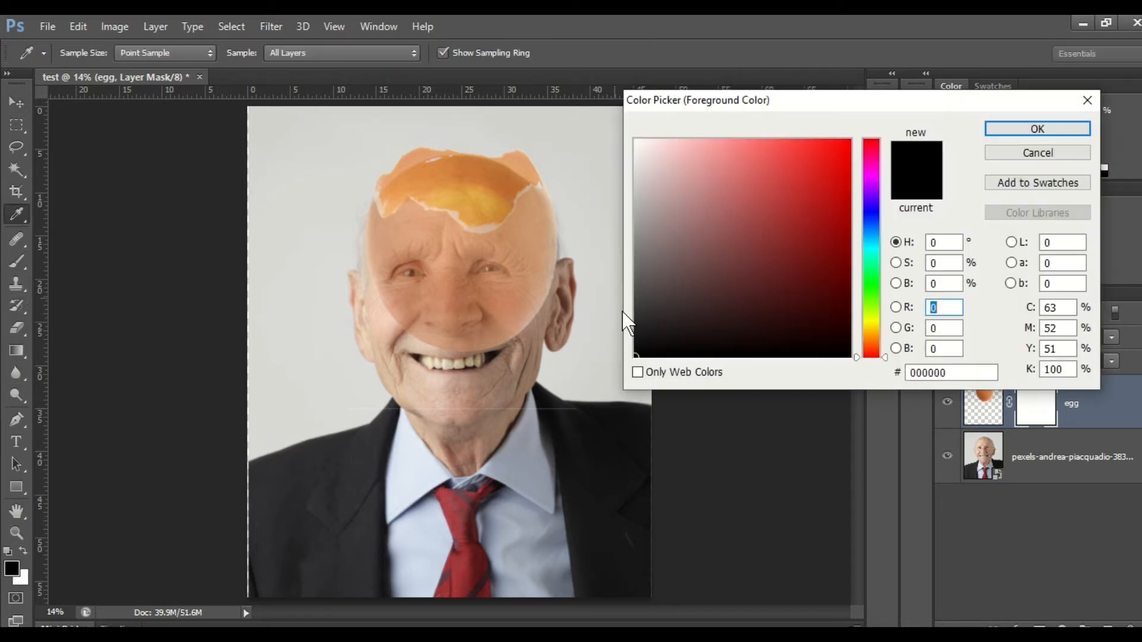
pyautogui.click(996, 127)
pyautogui.moveTo(522, 293)
pyautogui.mouseDown()
pyautogui.moveTo(436, 333)
pyautogui.moveTo(384, 304)
pyautogui.moveTo(364, 274)
pyautogui.moveTo(459, 299)
pyautogui.moveTo(544, 280)
pyautogui.moveTo(552, 242)
pyautogui.moveTo(496, 277)
pyautogui.moveTo(363, 259)
pyautogui.moveTo(507, 267)
pyautogui.moveTo(566, 222)
pyautogui.moveTo(527, 253)
pyautogui.moveTo(471, 268)
pyautogui.moveTo(429, 259)
pyautogui.moveTo(410, 239)
pyautogui.moveTo(395, 251)
pyautogui.moveTo(341, 224)
pyautogui.mouseUp()
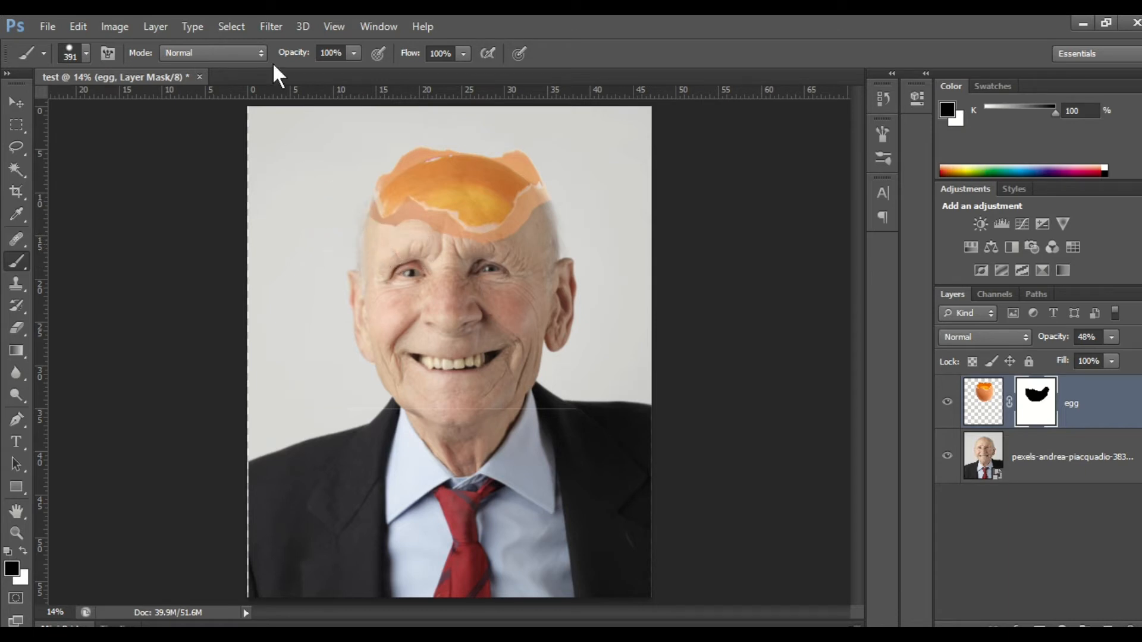
# Soften the brush by setting its hardness to 0% and its flow to 6%
pyautogui.click(83, 54)
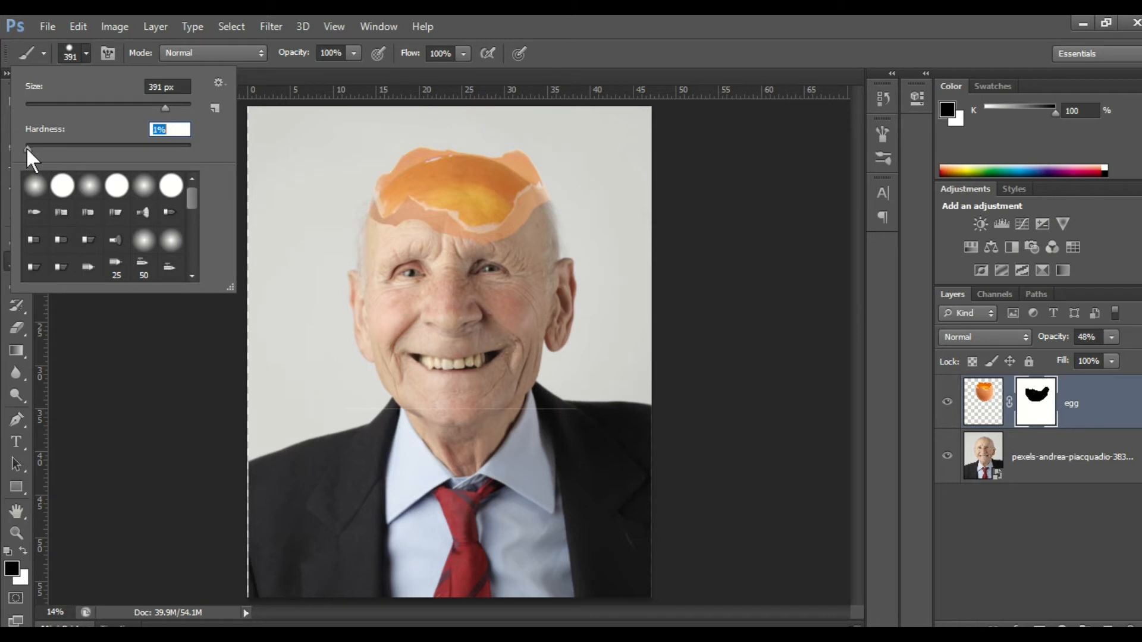
pyautogui.moveTo(24, 149); pyautogui.dragTo(21, 143)
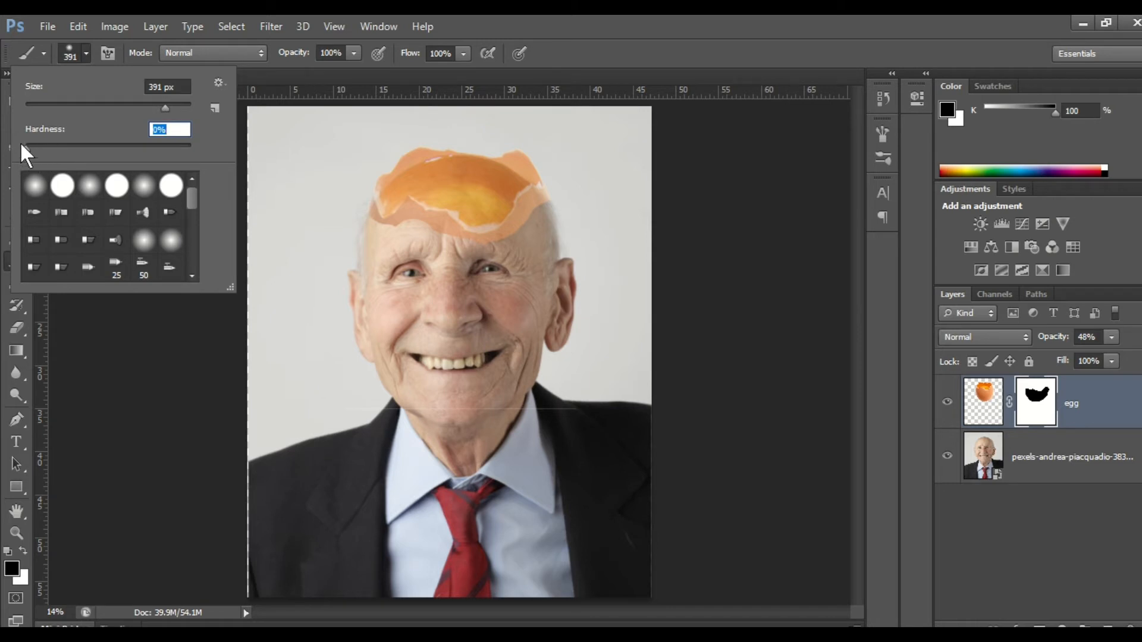
pyautogui.click(464, 55)
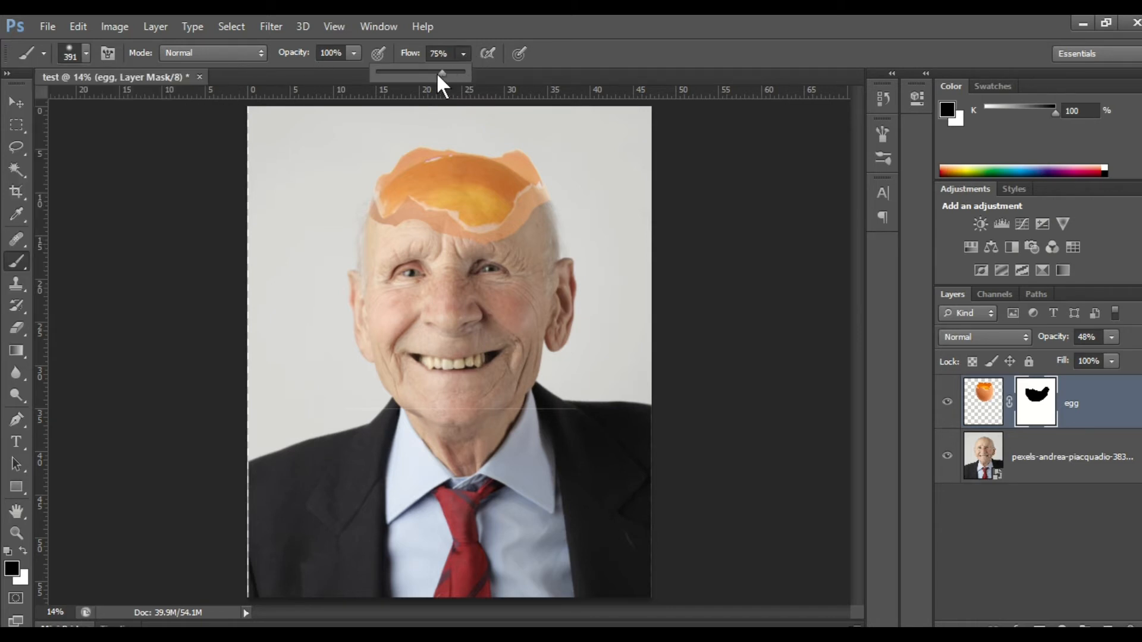
pyautogui.moveTo(407, 73); pyautogui.dragTo(381, 71)
# Set the egg layer's opacity to 100% with the forehead area enlarged for detailed masking
pyautogui.click(12, 532)
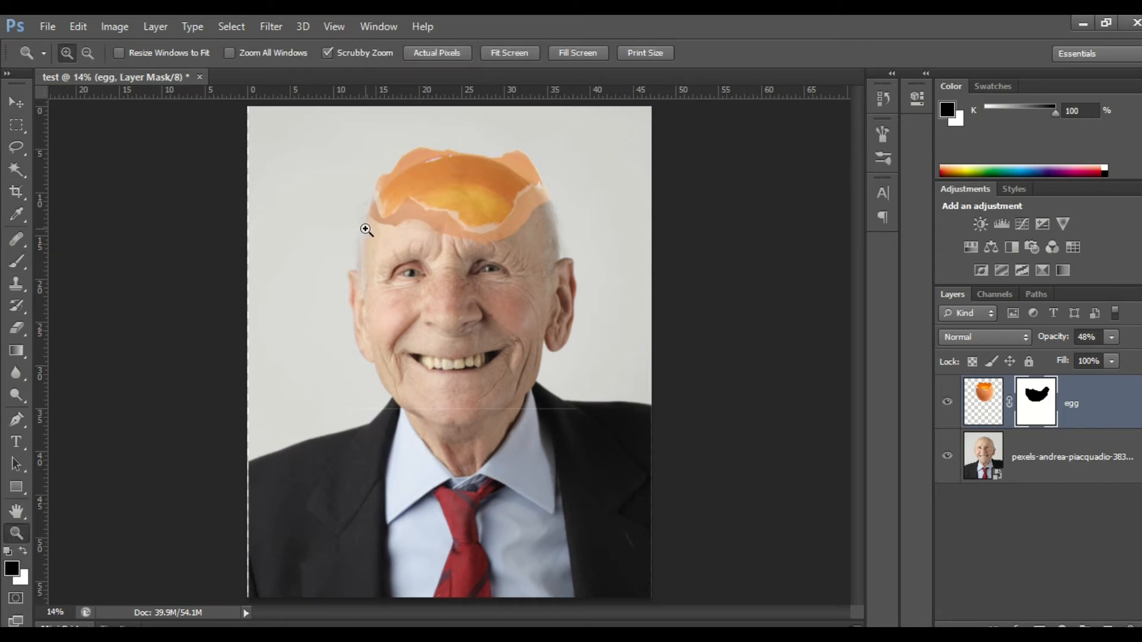
pyautogui.moveTo(366, 229); pyautogui.dragTo(446, 194)
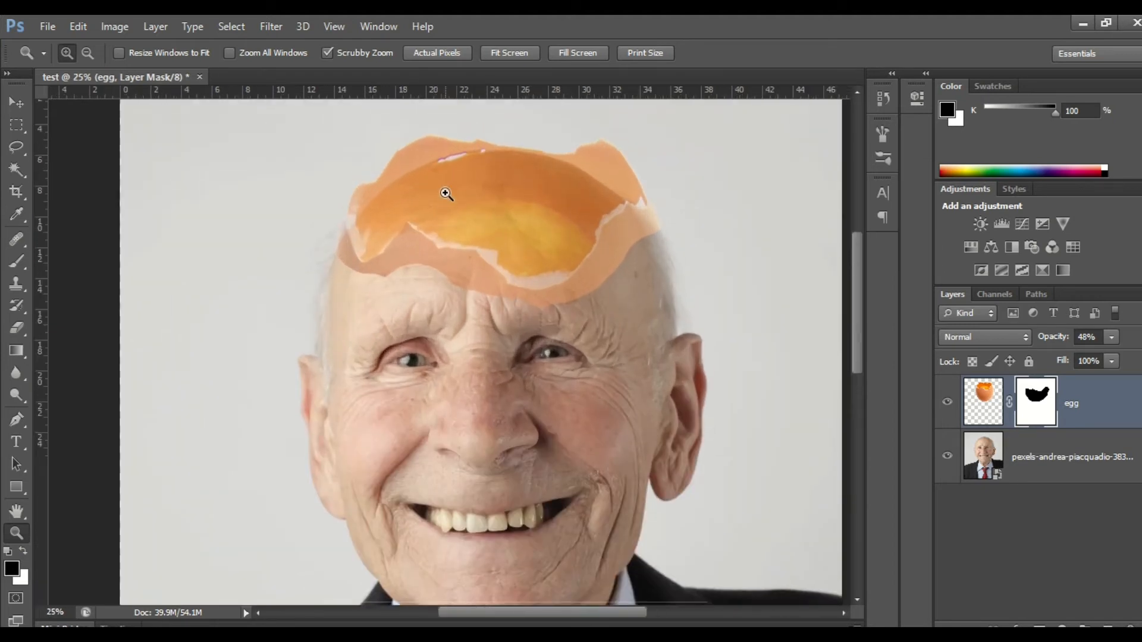
pyautogui.click(494, 283)
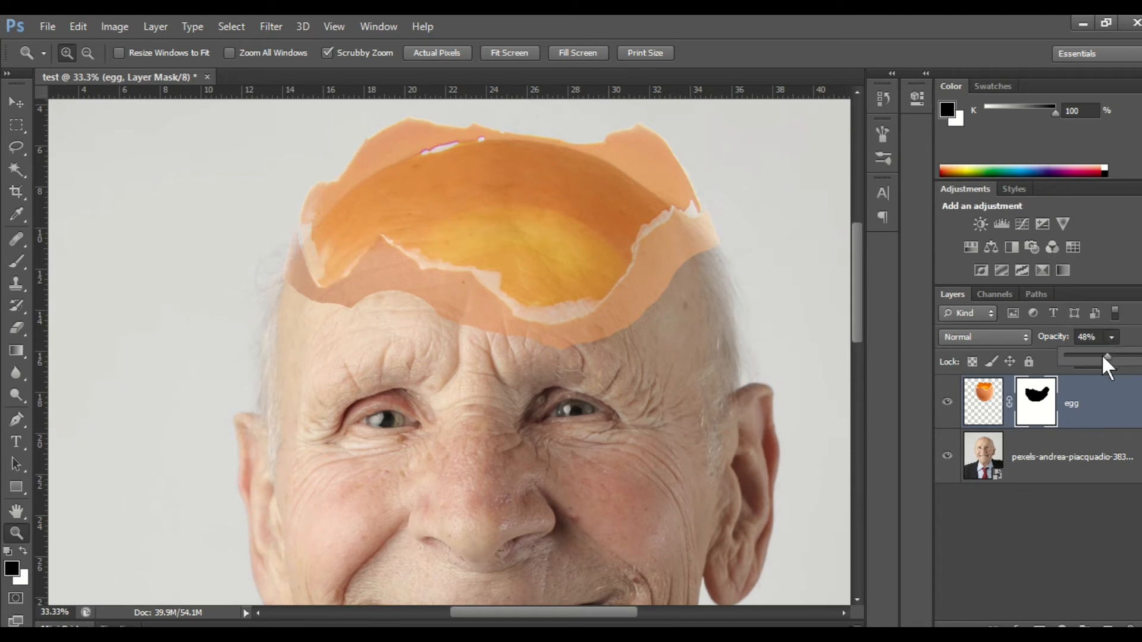
pyautogui.moveTo(1102, 355); pyautogui.dragTo(1138, 357)
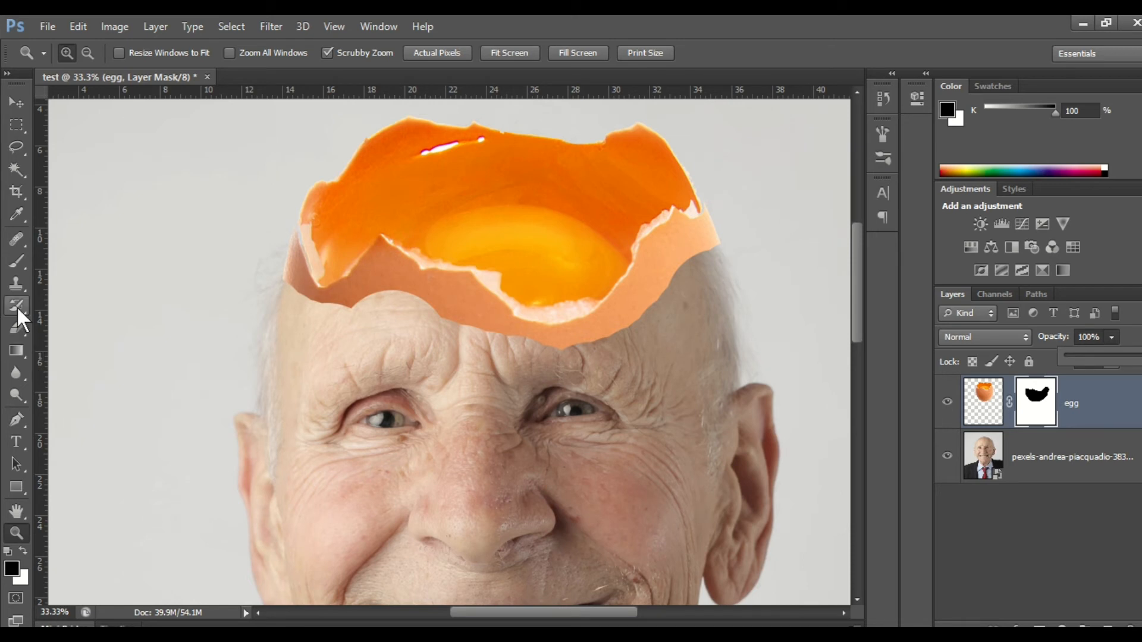
# Brush black softly on the egg's layer mask along the remaining shell below the jagged rim, blending it into the man's forehead
pyautogui.click(14, 261)
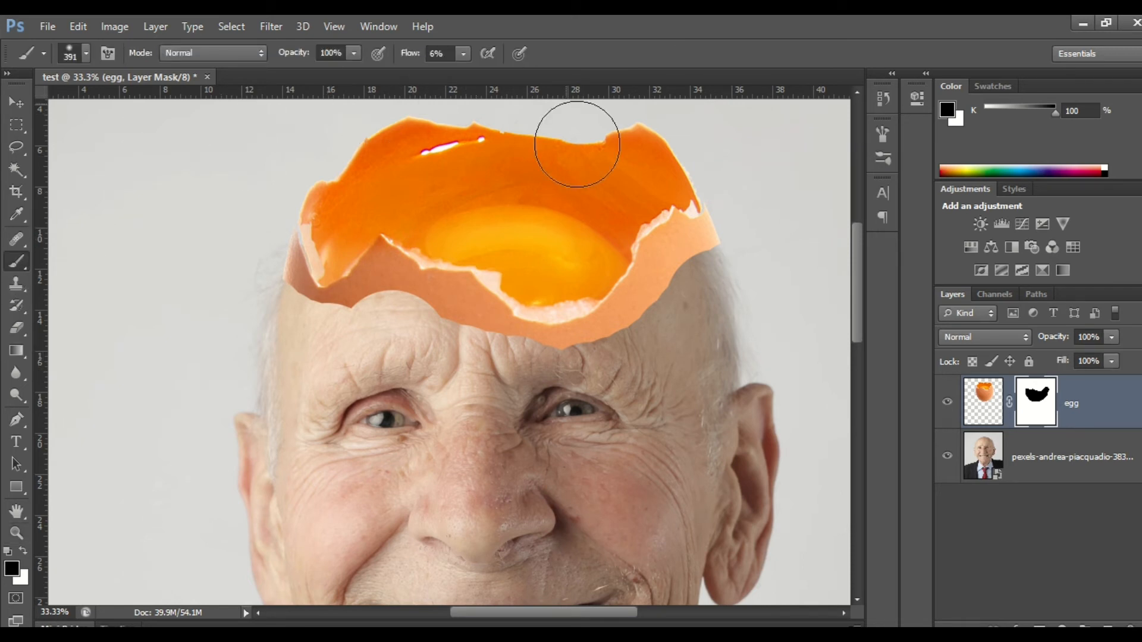
pyautogui.moveTo(632, 326)
pyautogui.mouseDown()
pyautogui.moveTo(678, 311)
pyautogui.moveTo(690, 292)
pyautogui.moveTo(675, 329)
pyautogui.moveTo(695, 285)
pyautogui.moveTo(675, 311)
pyautogui.mouseUp()
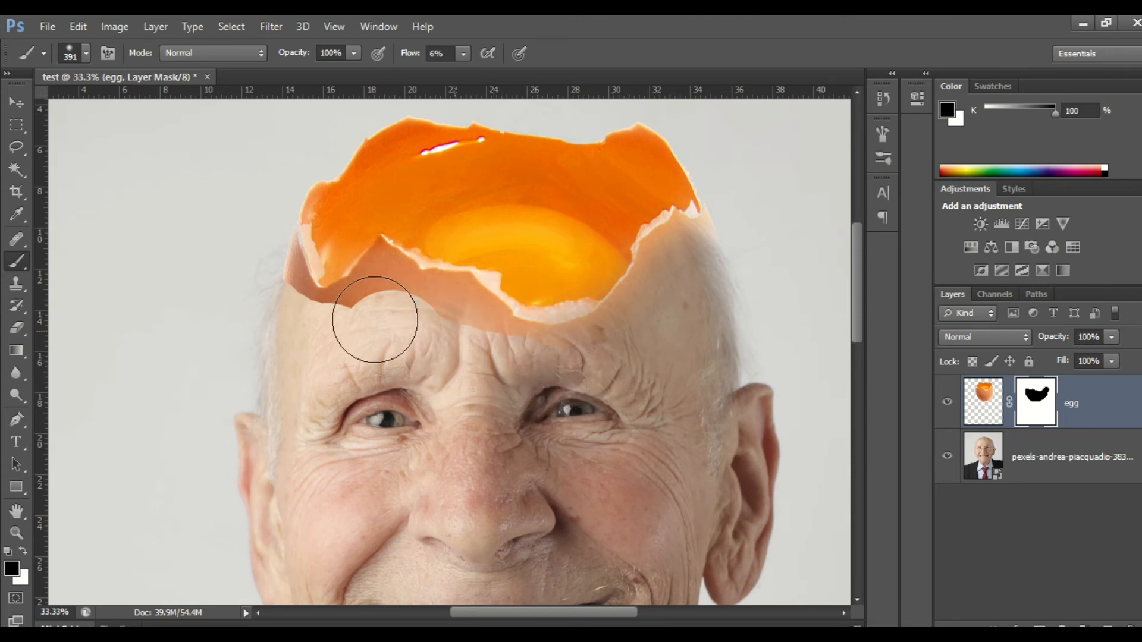
pyautogui.moveTo(377, 321)
pyautogui.mouseDown()
pyautogui.moveTo(426, 316)
pyautogui.moveTo(457, 327)
pyautogui.moveTo(442, 320)
pyautogui.moveTo(503, 363)
pyautogui.mouseUp()
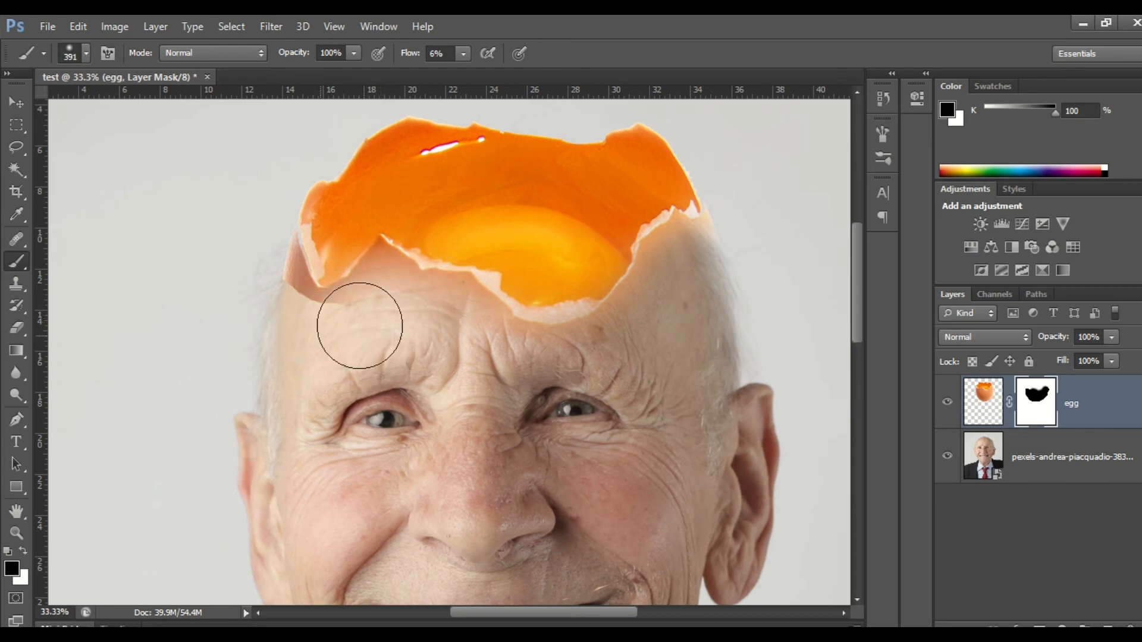
pyautogui.moveTo(253, 307)
pyautogui.mouseDown()
pyautogui.moveTo(280, 335)
pyautogui.moveTo(255, 276)
pyautogui.moveTo(286, 333)
pyautogui.moveTo(246, 288)
pyautogui.moveTo(279, 333)
pyautogui.moveTo(243, 265)
pyautogui.moveTo(292, 343)
pyautogui.moveTo(284, 321)
pyautogui.moveTo(364, 330)
pyautogui.moveTo(285, 352)
pyautogui.moveTo(288, 337)
pyautogui.moveTo(316, 325)
pyautogui.moveTo(340, 332)
pyautogui.moveTo(279, 317)
pyautogui.moveTo(279, 331)
pyautogui.moveTo(252, 265)
pyautogui.moveTo(297, 334)
pyautogui.mouseUp()
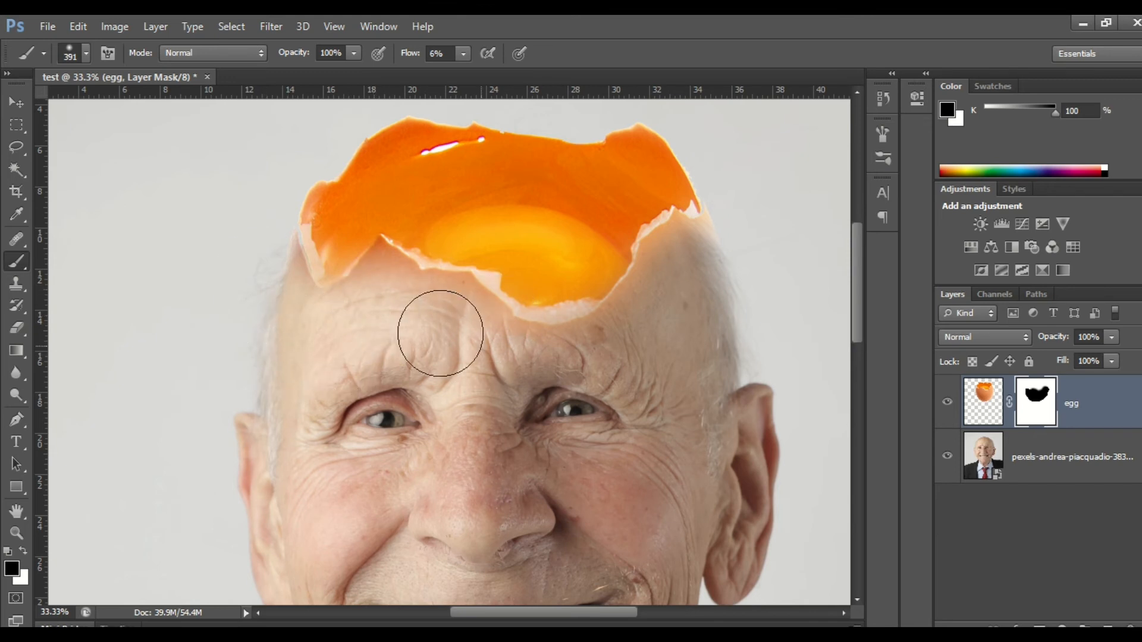
pyautogui.moveTo(643, 322)
pyautogui.mouseDown()
pyautogui.moveTo(663, 280)
pyautogui.moveTo(719, 253)
pyautogui.moveTo(659, 280)
pyautogui.mouseUp()
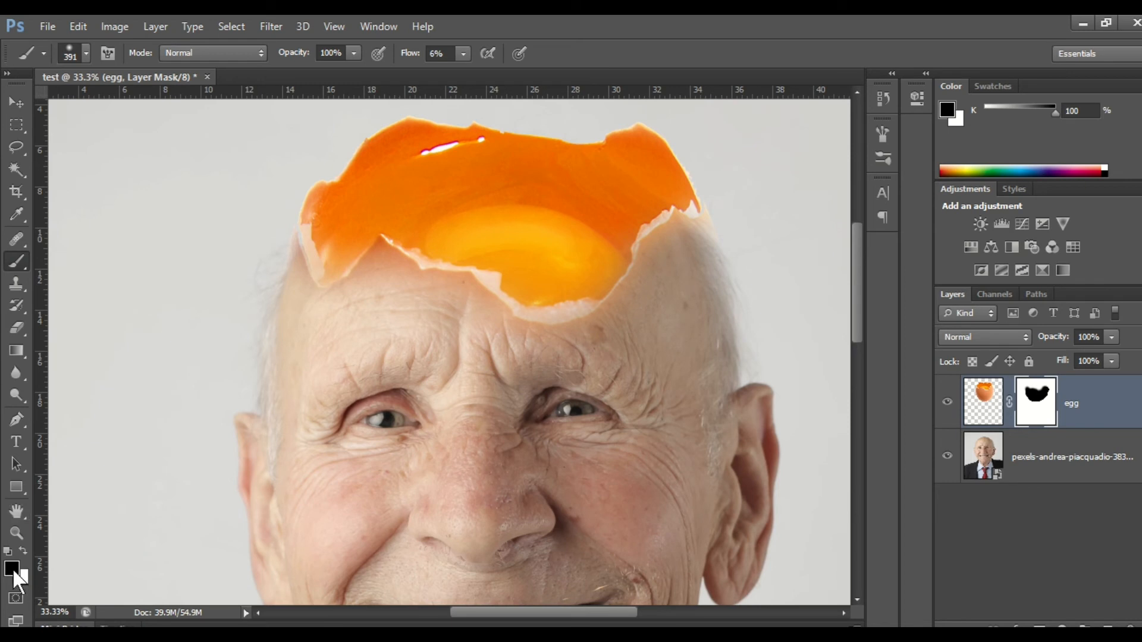
# Raise the brush flow to 100% and paint black on the egg mask across the chin, neck and shoulders to hide the stray horizontal line
pyautogui.click(23, 534)
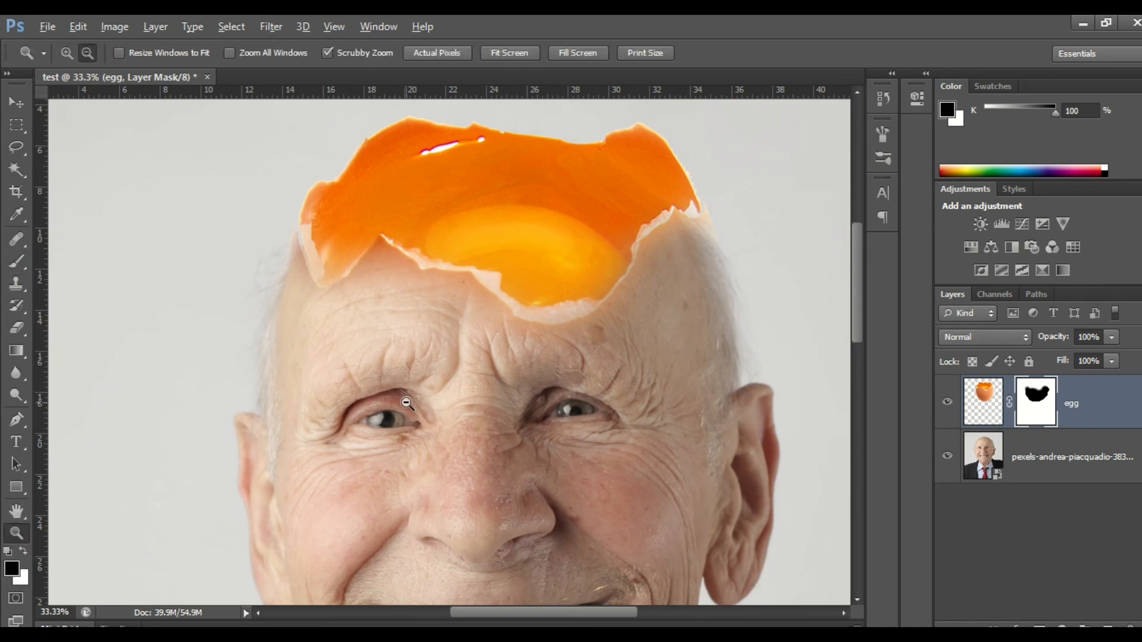
pyautogui.keyDown('alt'); pyautogui.click(405, 406); pyautogui.keyUp('alt')
pyautogui.keyDown('alt'); pyautogui.click(406, 403); pyautogui.keyUp('alt')
pyautogui.keyDown('alt'); pyautogui.click(407, 402); pyautogui.keyUp('alt')
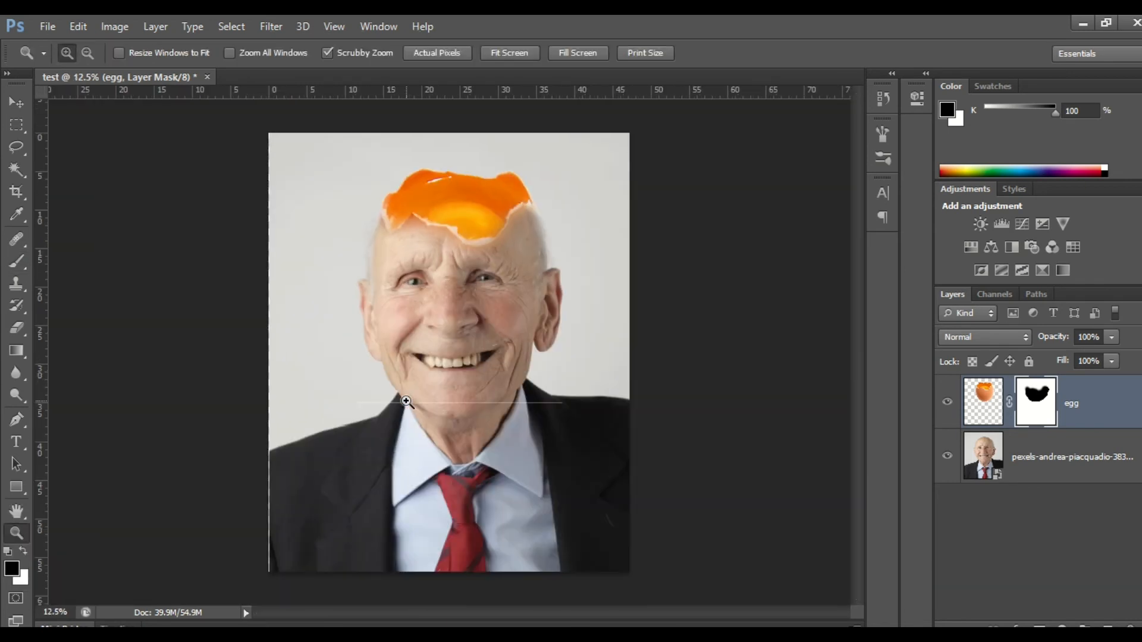
pyautogui.click(17, 262)
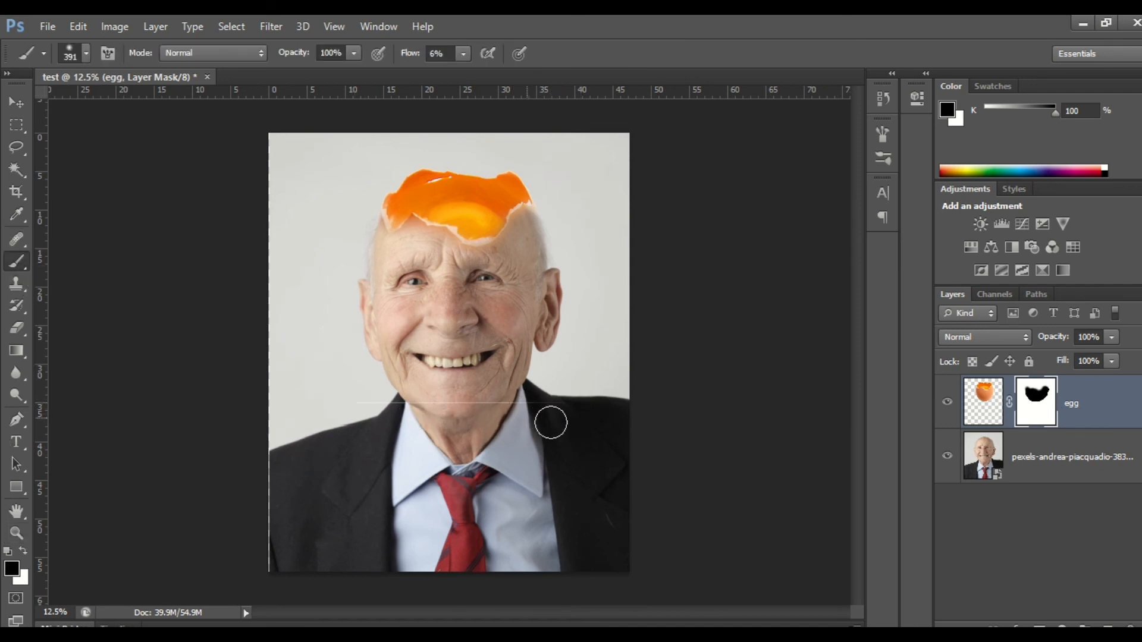
pyautogui.click(86, 54)
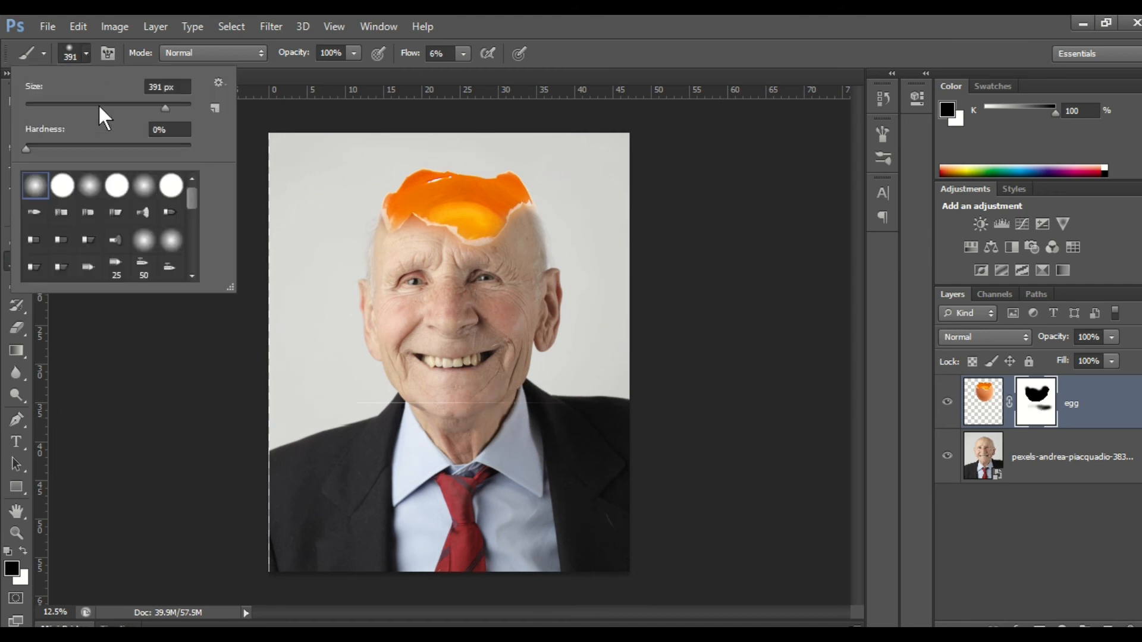
pyautogui.click(461, 53)
pyautogui.click(463, 53)
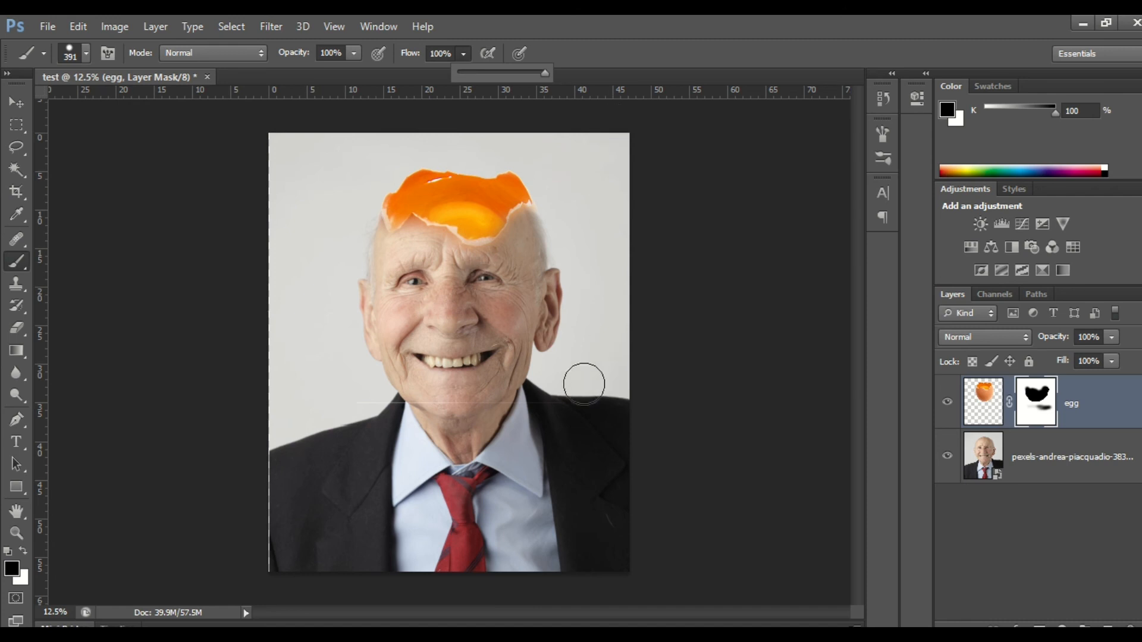
pyautogui.click(565, 401)
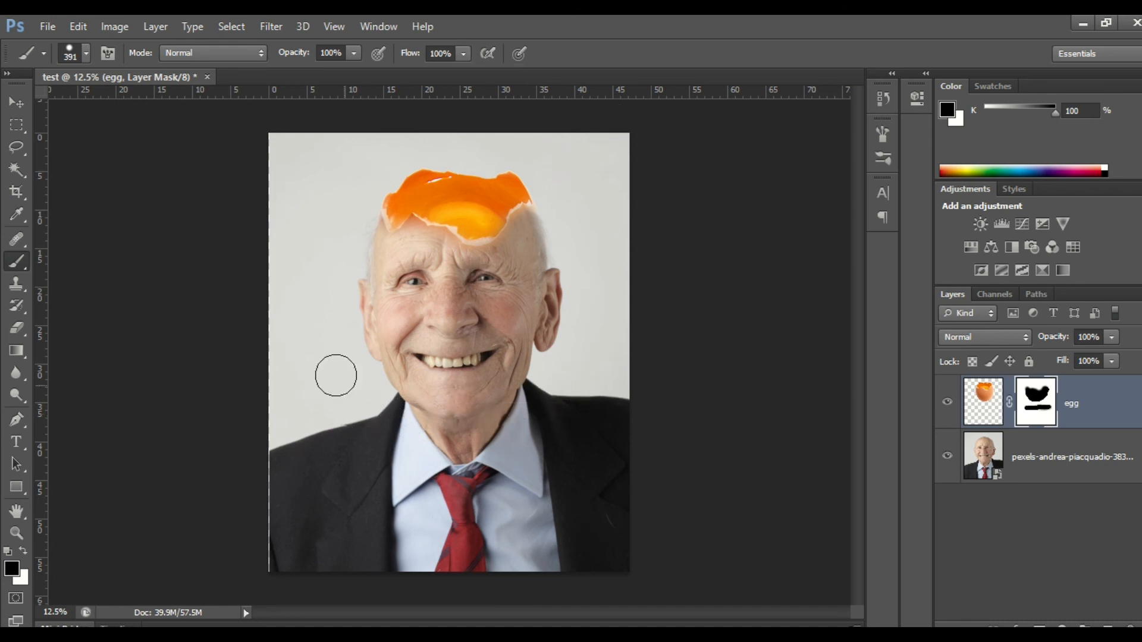
pyautogui.moveTo(334, 375); pyautogui.dragTo(555, 392)
pyautogui.moveTo(499, 362)
pyautogui.mouseDown()
pyautogui.moveTo(607, 510)
pyautogui.moveTo(355, 392)
pyautogui.mouseUp()
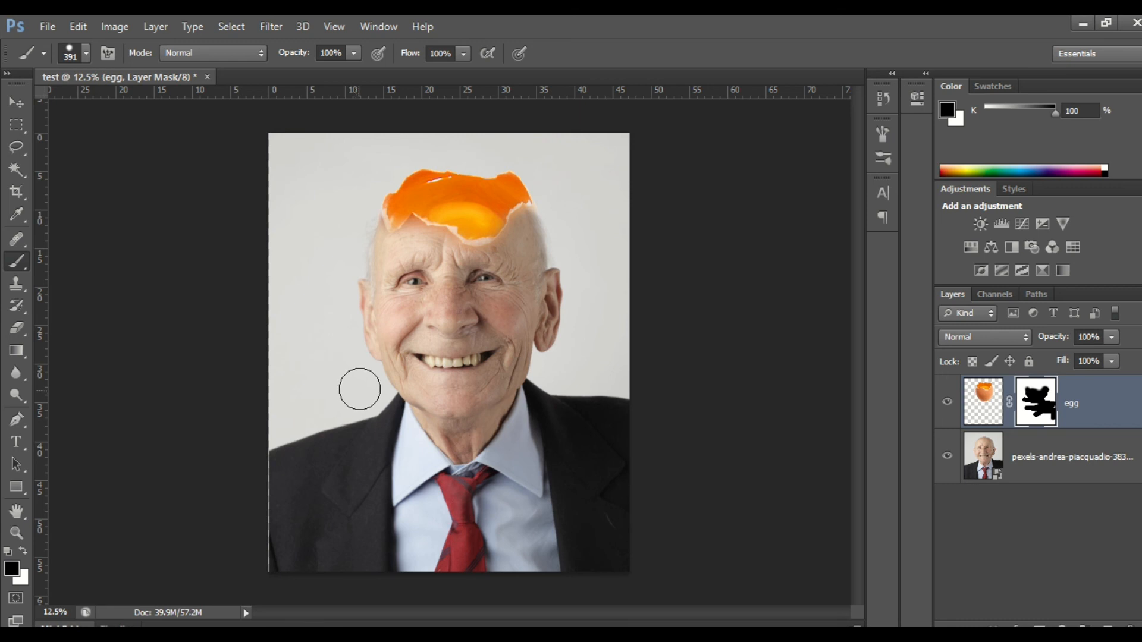
pyautogui.click(20, 109)
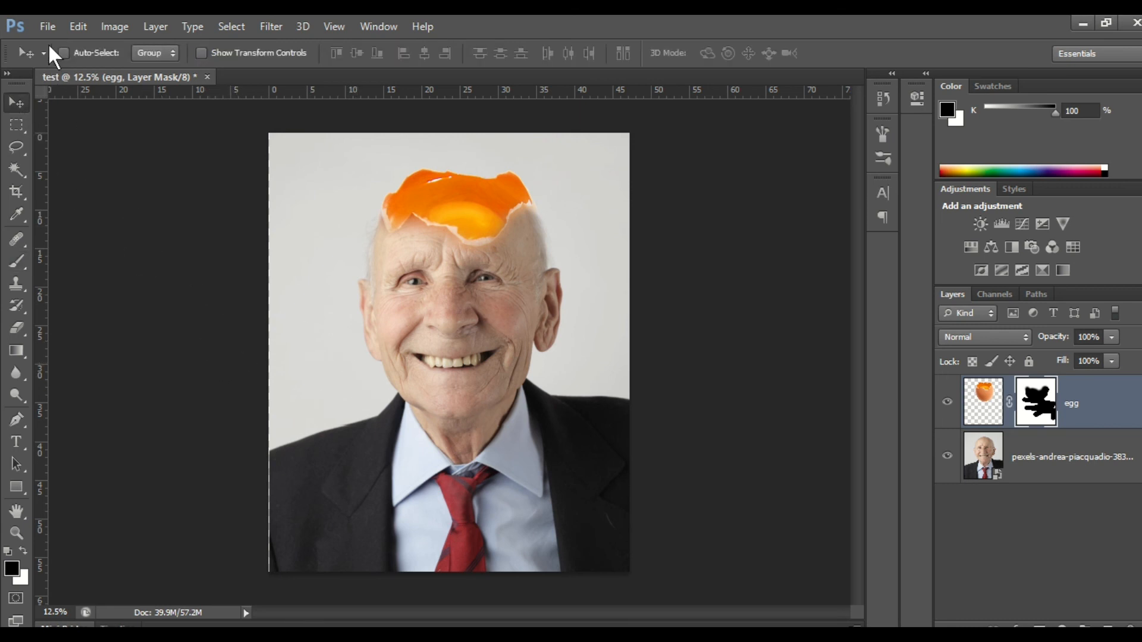
# Save a copy of the artwork to the Desktop as eggman.jpg in JPEG format at maximum quality 12
pyautogui.click(48, 26)
pyautogui.click(84, 232)
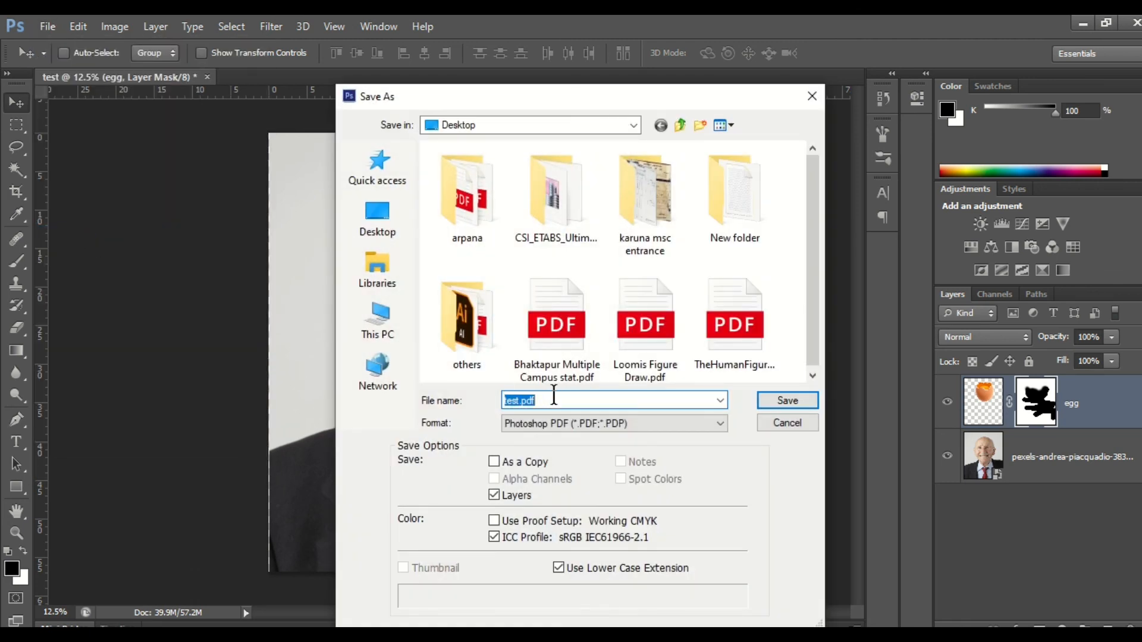
pyautogui.write('eggman')
pyautogui.click(612, 426)
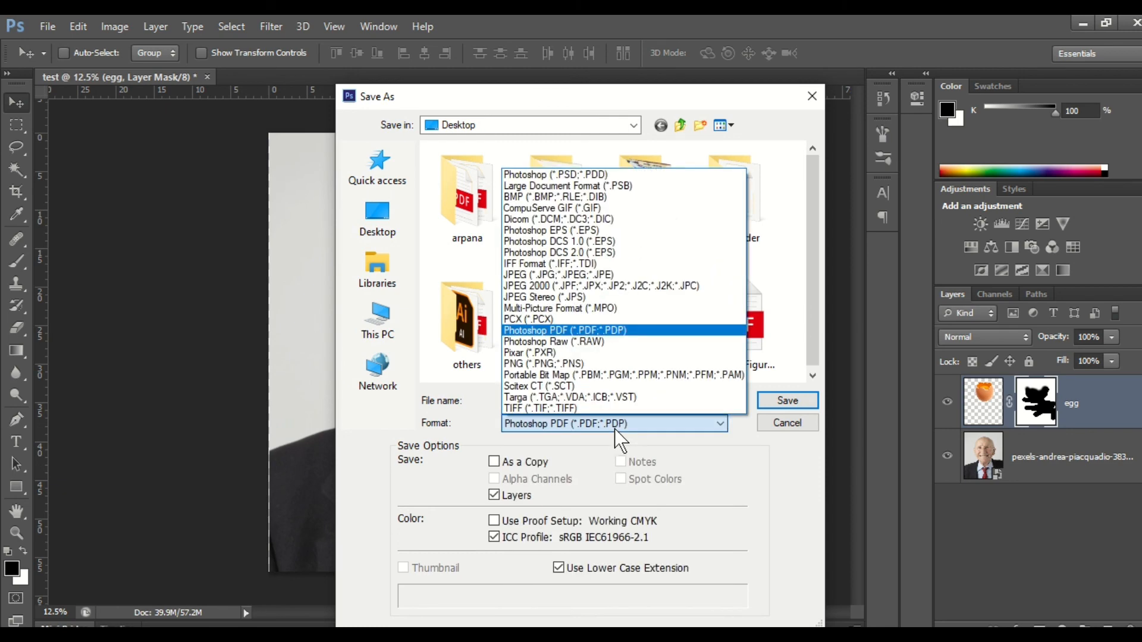
pyautogui.click(596, 275)
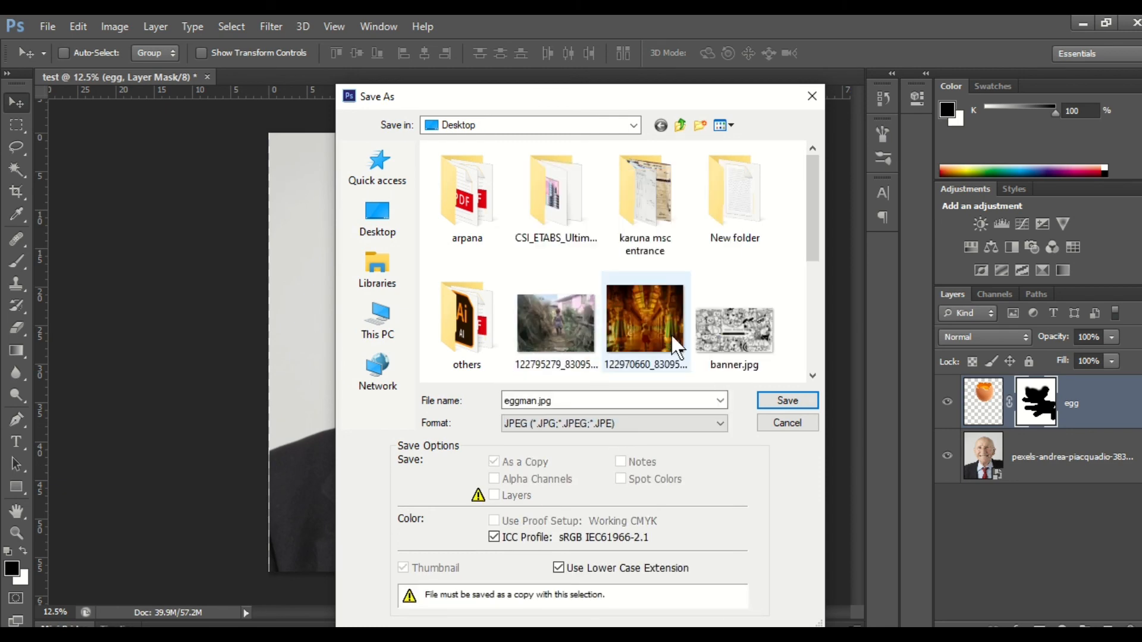
pyautogui.click(779, 395)
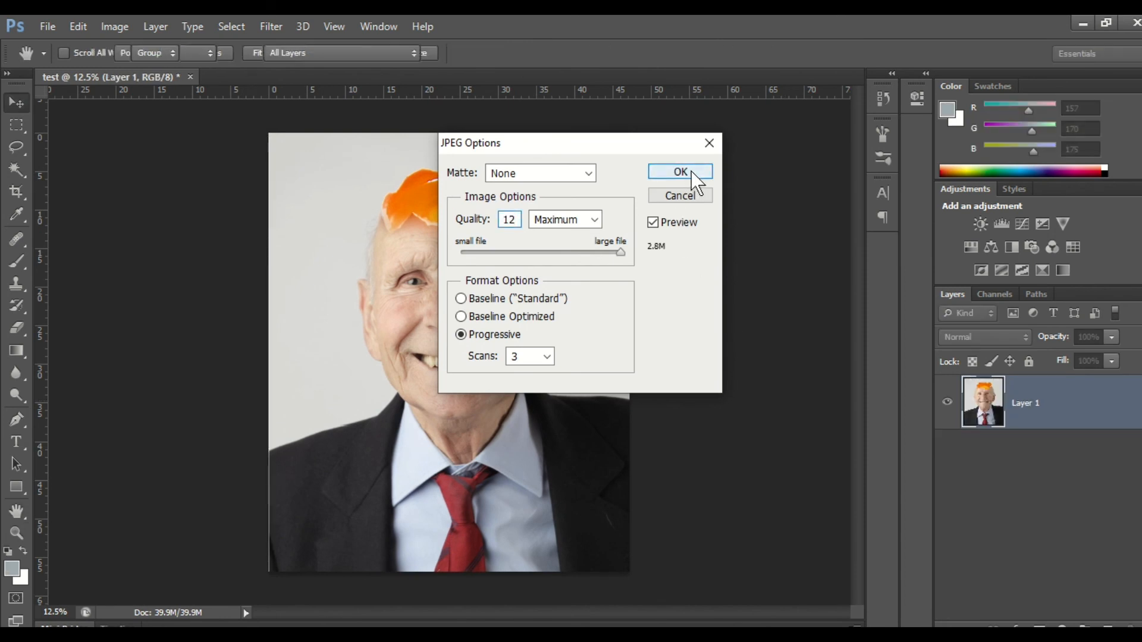
pyautogui.click(680, 172)
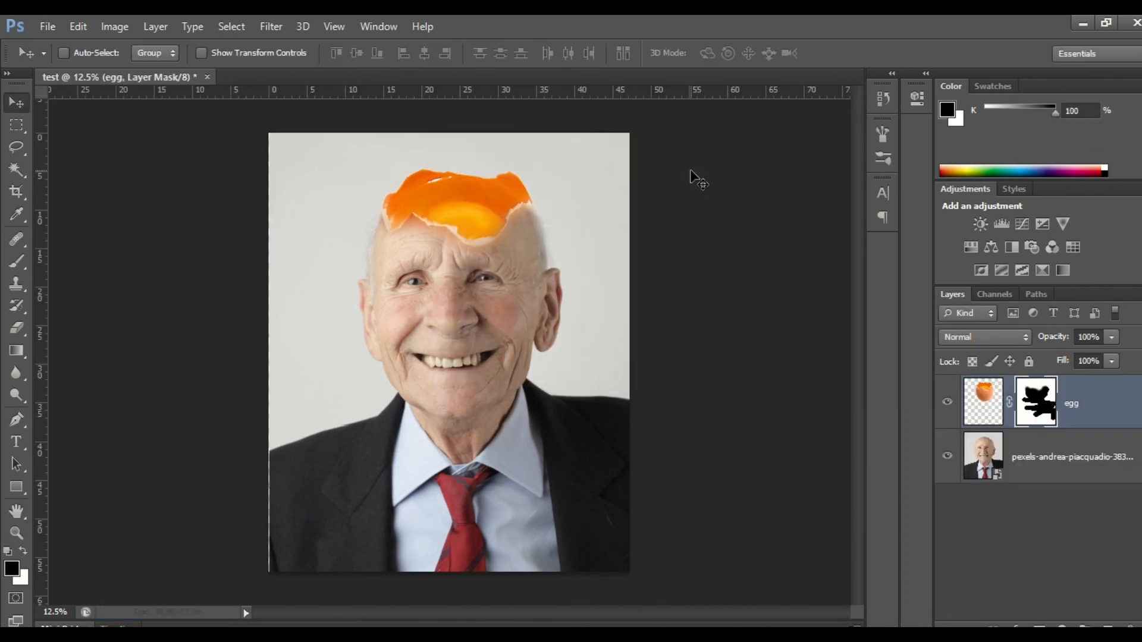